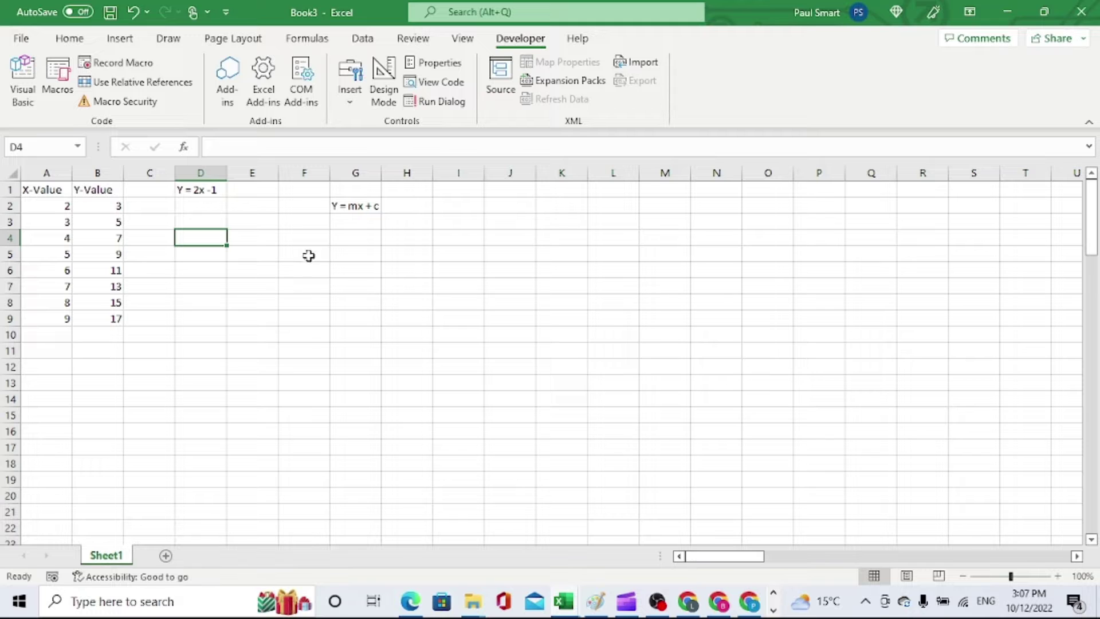
Calculate the slope in cell D4 with =SLOPE(B:B, A:A), using column B as known y's and column A as known x's
{"action": "left_click", "coordinate": [360, 204]}
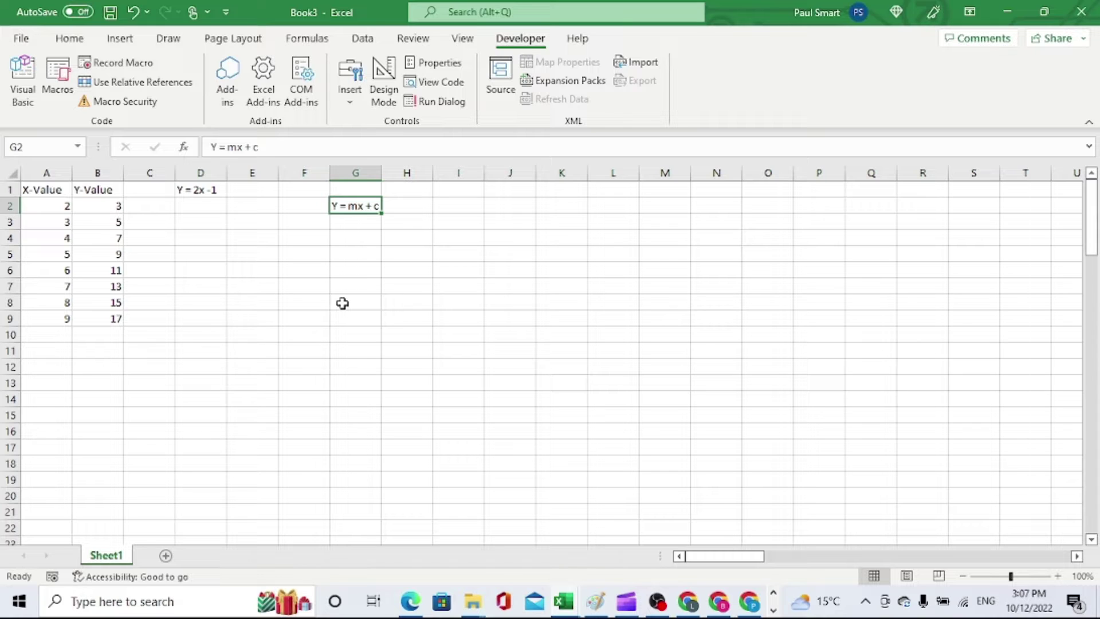
{"action": "left_click", "coordinate": [209, 238]}
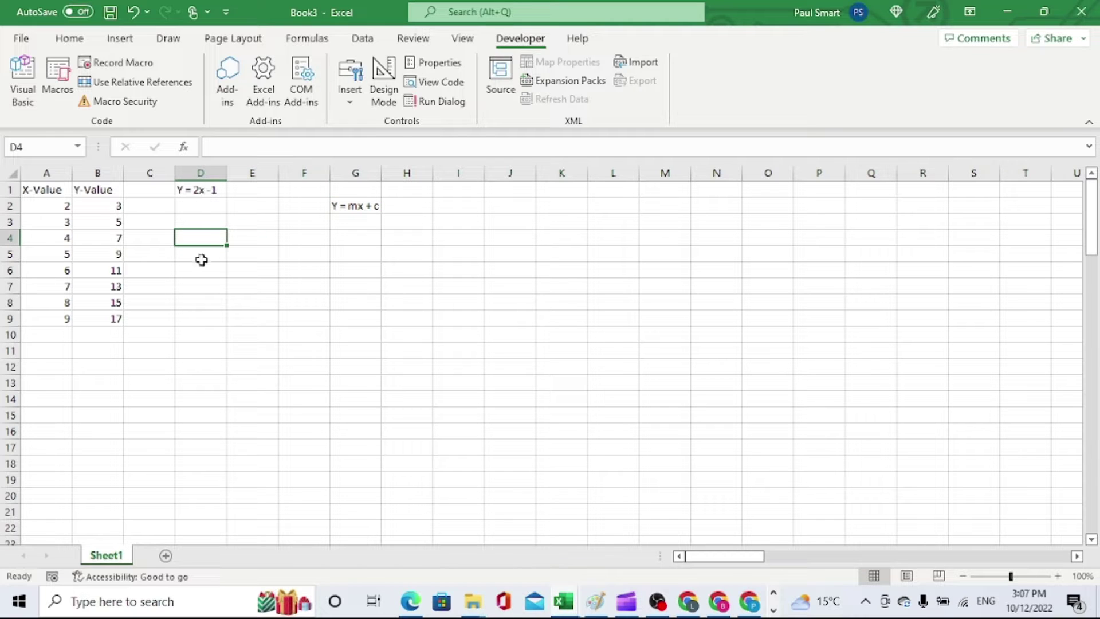
{"action": "type", "text": "=slope"}
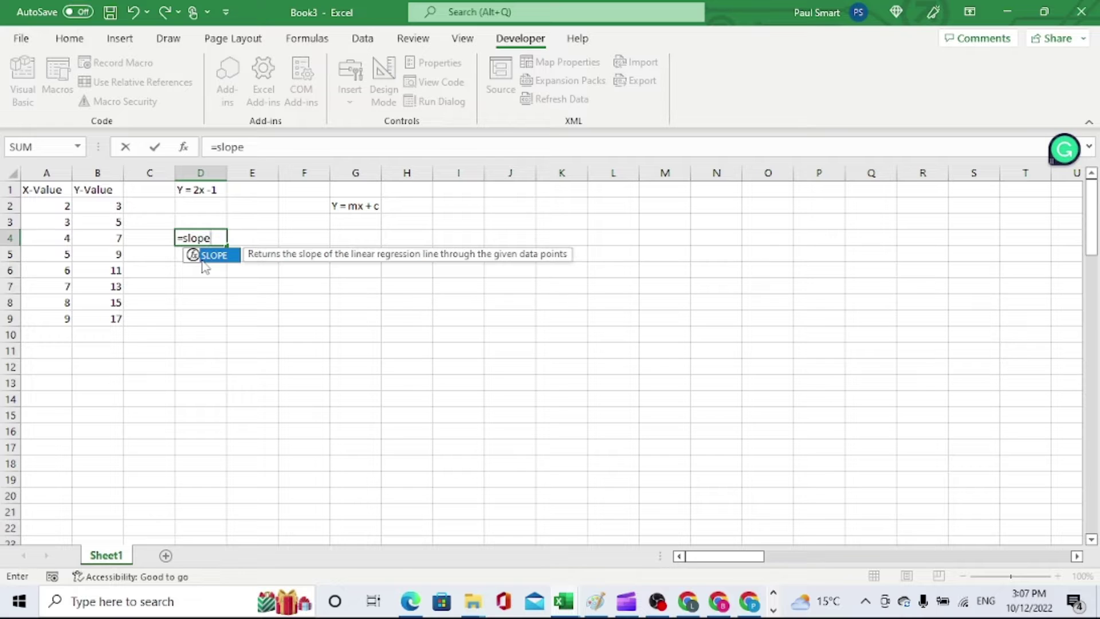
{"action": "type", "text": "("}
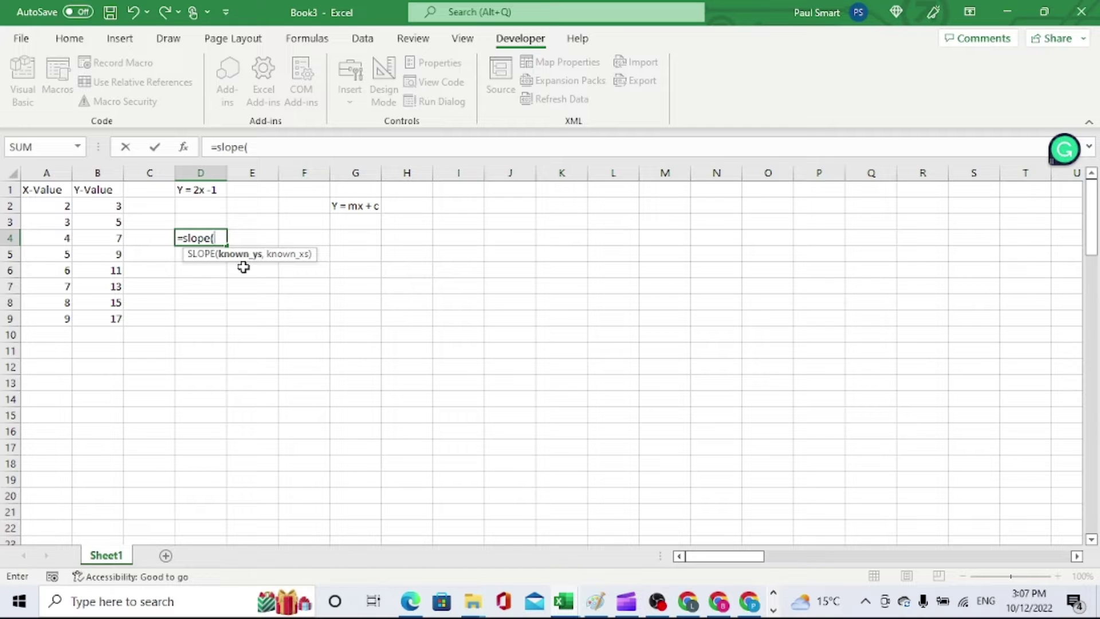
{"action": "left_click", "coordinate": [94, 167]}
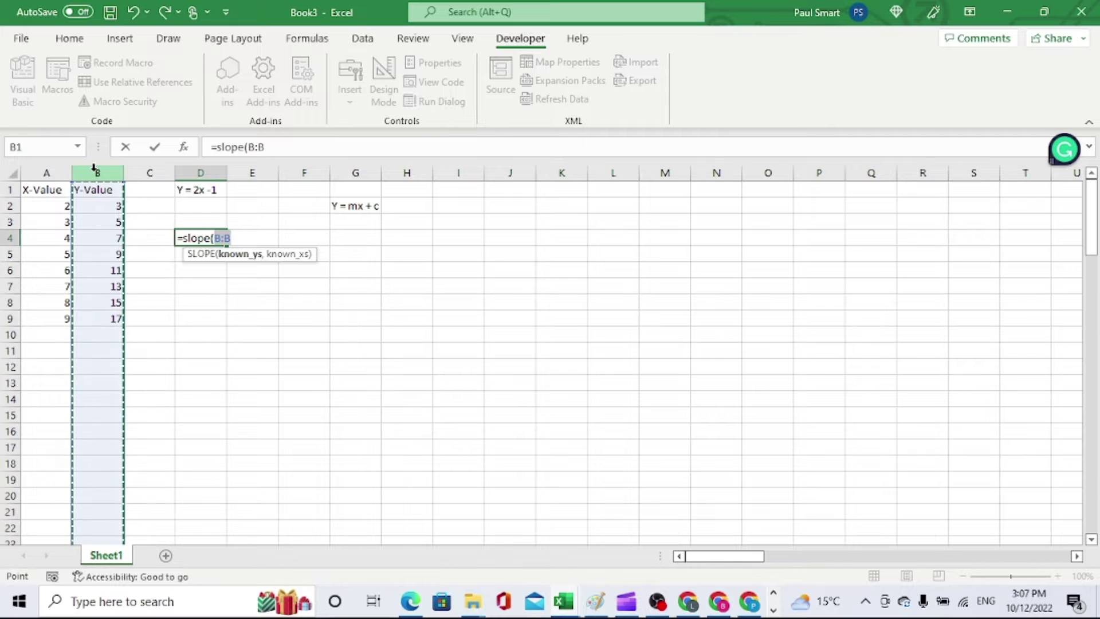
{"action": "type", "text": ","}
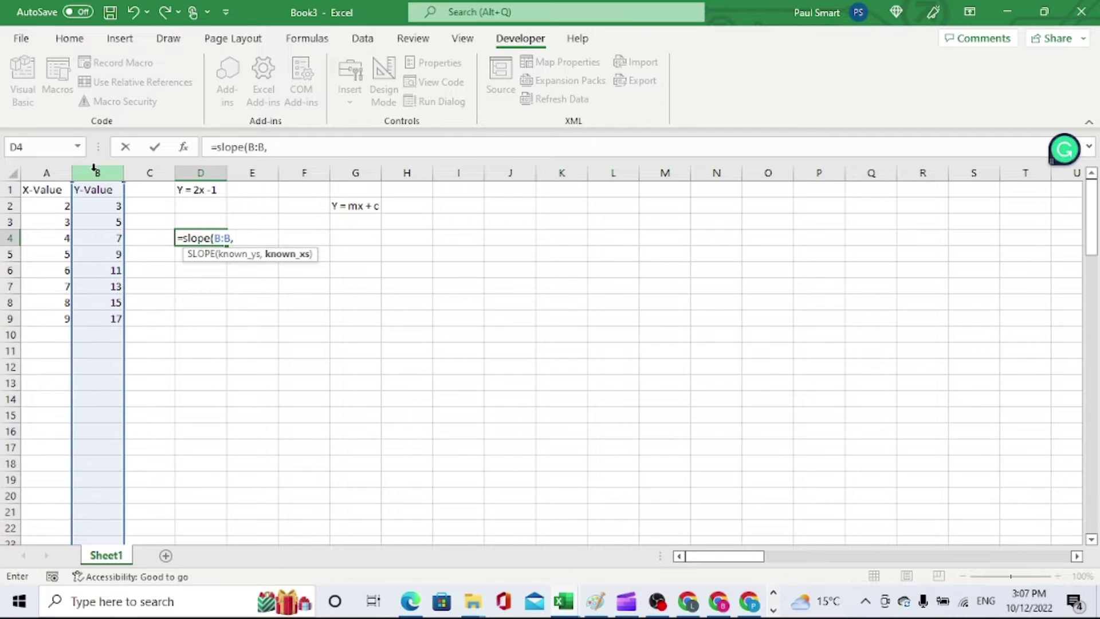
{"action": "left_click", "coordinate": [53, 167]}
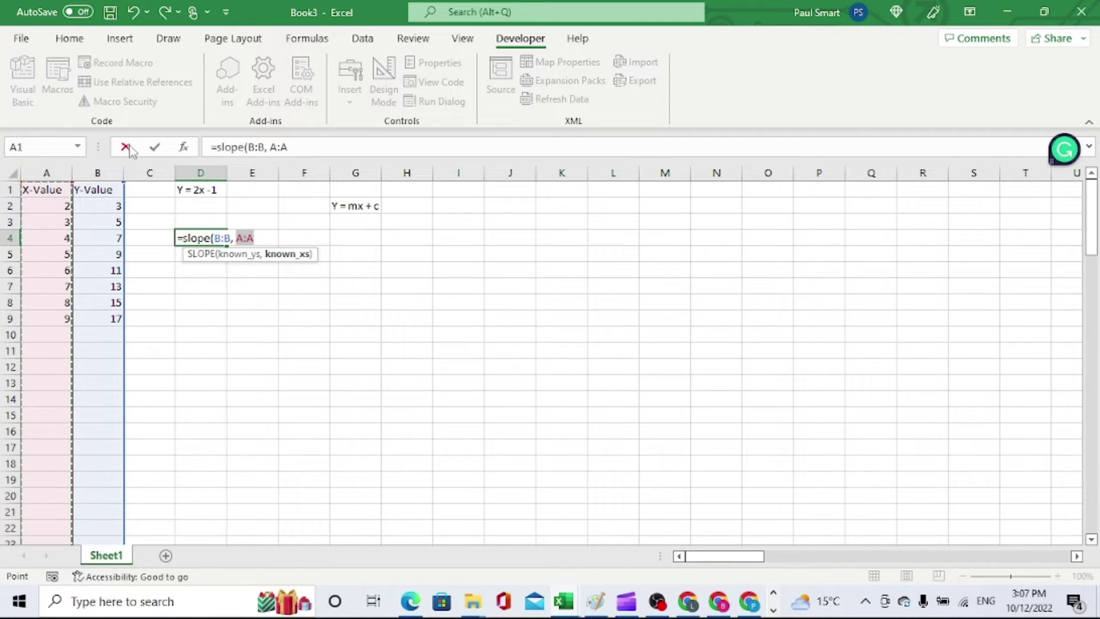
{"action": "type", "text": ")"}
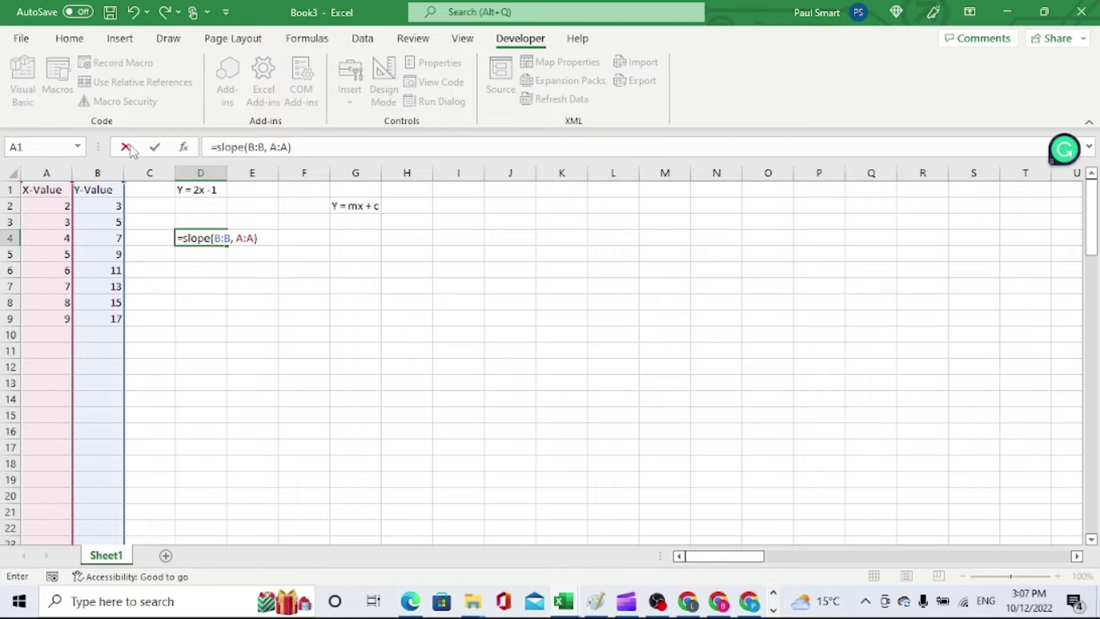
{"action": "left_click", "coordinate": [155, 149]}
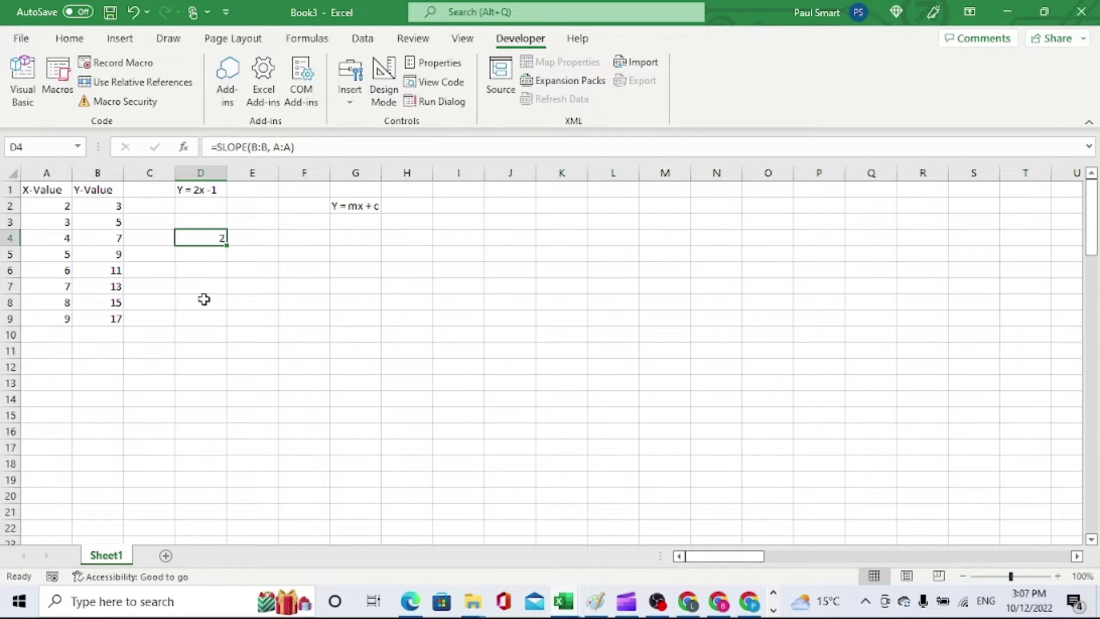
Calculate the y-intercept in cell D6 with =INTERCEPT(B:B, A:A)
{"action": "left_click", "coordinate": [207, 255]}
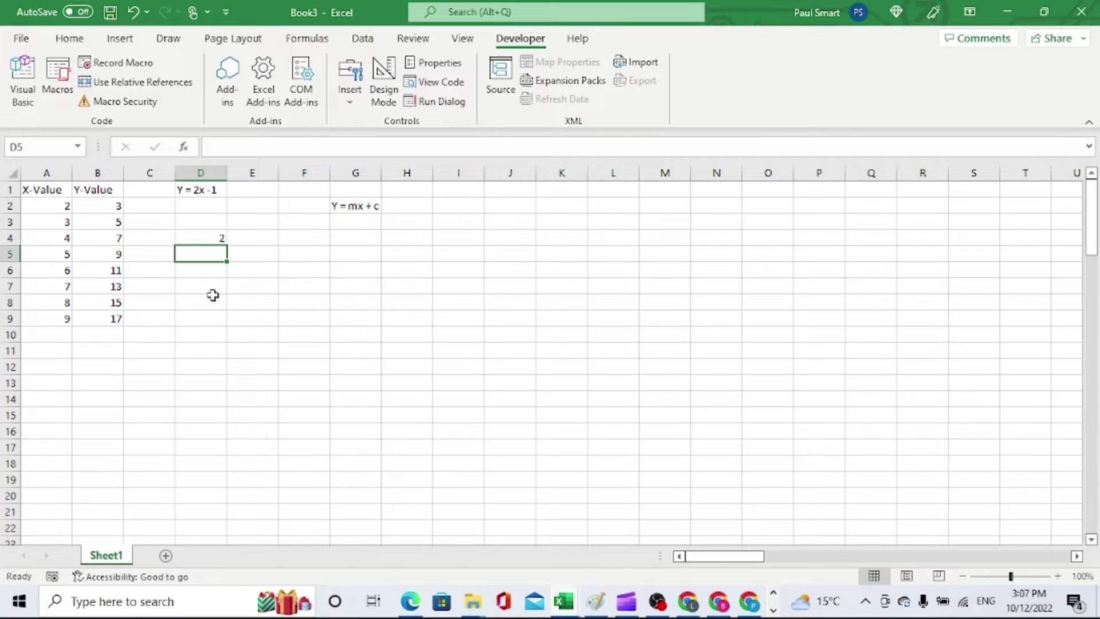
{"action": "left_click", "coordinate": [199, 271]}
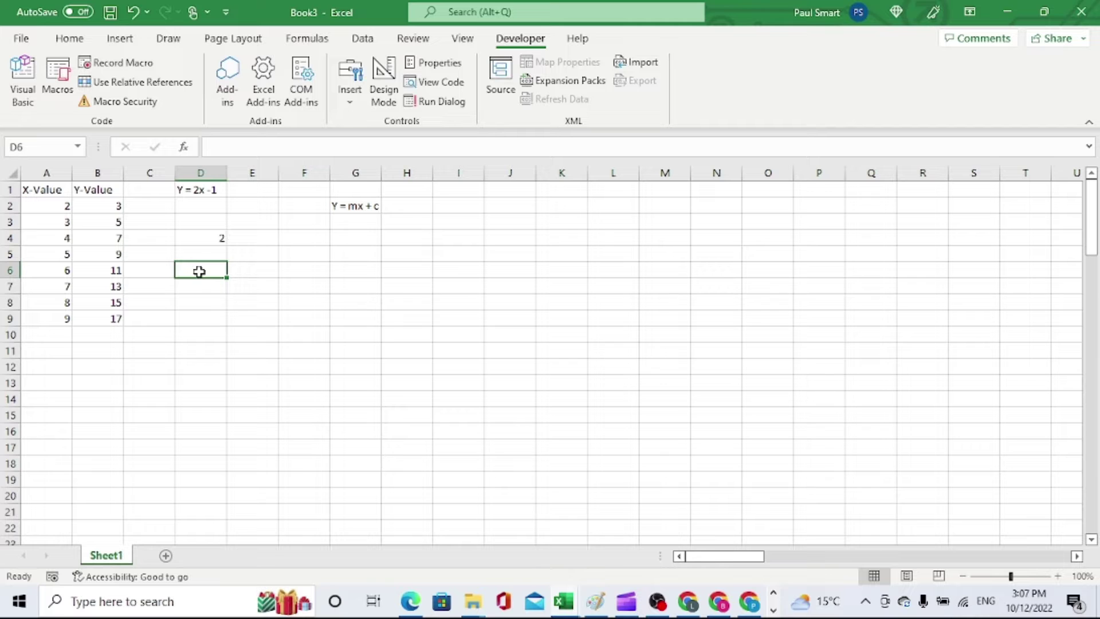
{"action": "type", "text": "=int"}
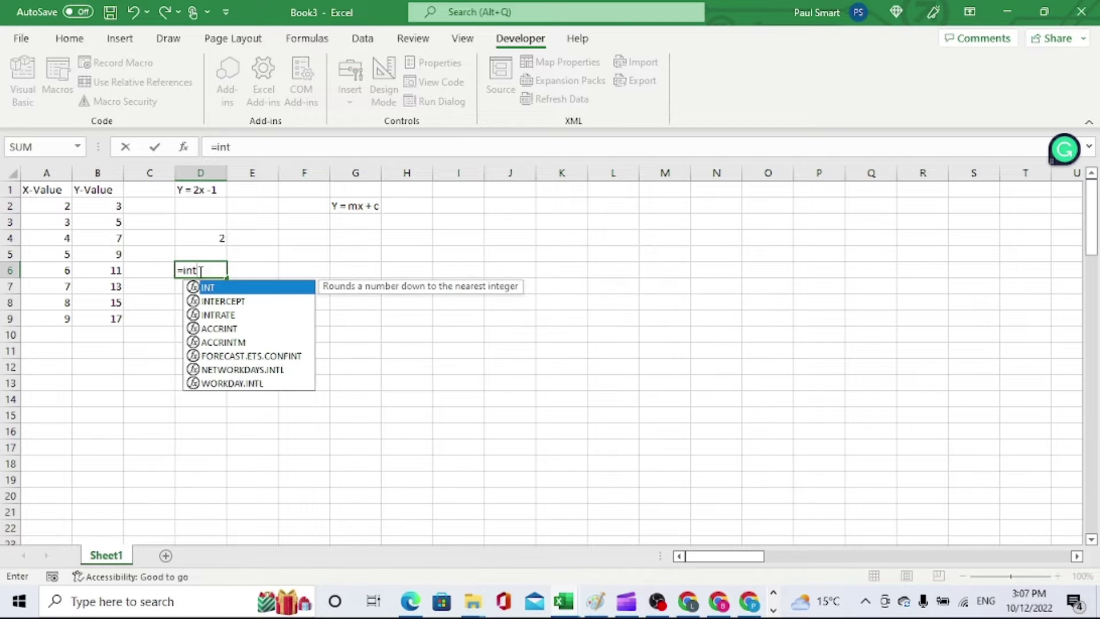
{"action": "left_click", "coordinate": [206, 301]}
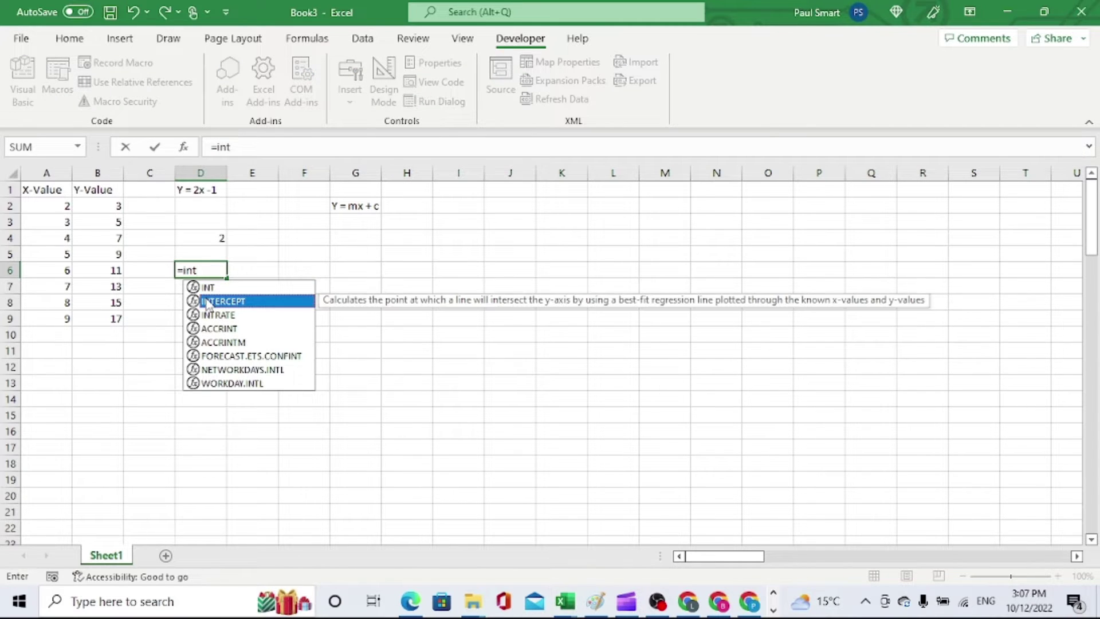
{"action": "double_click", "coordinate": [206, 301]}
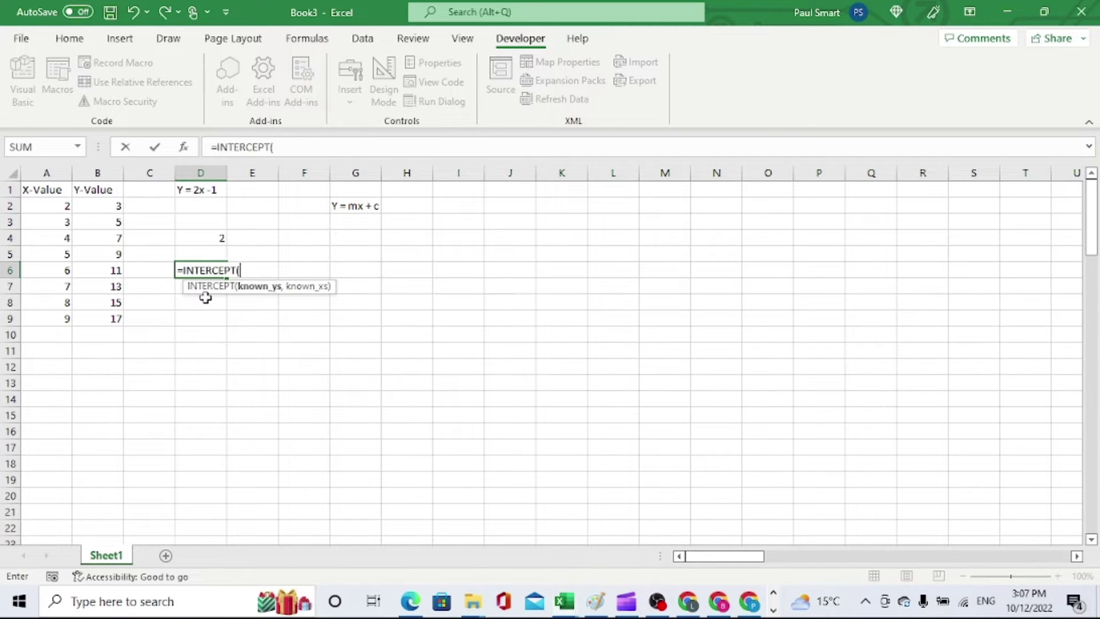
{"action": "left_click", "coordinate": [96, 171]}
{"action": "type", "text": ","}
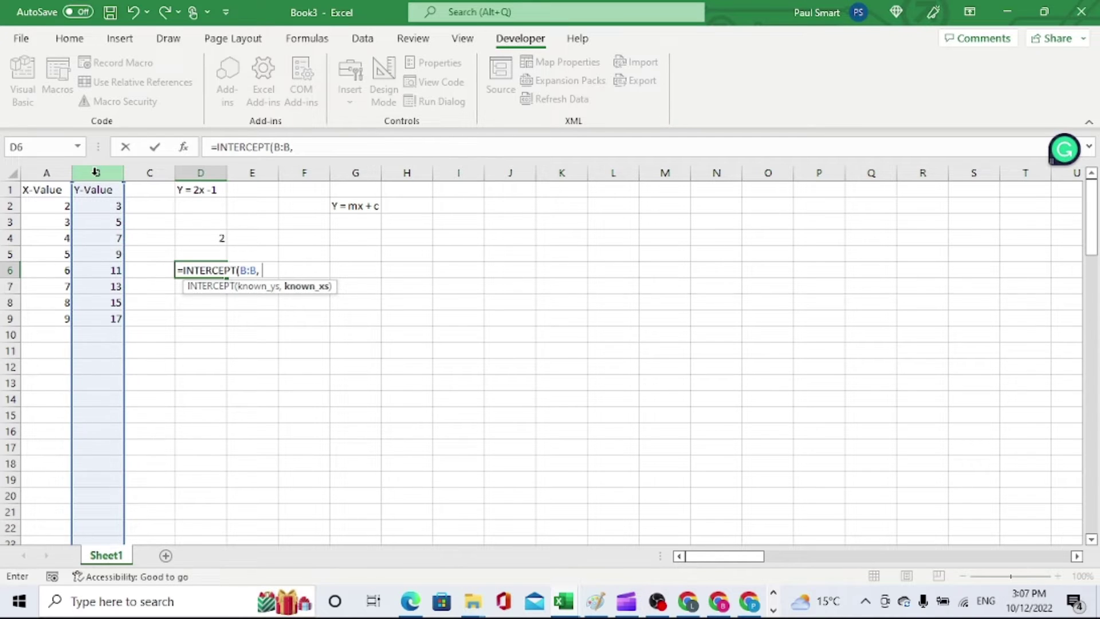
{"action": "left_click", "coordinate": [65, 171]}
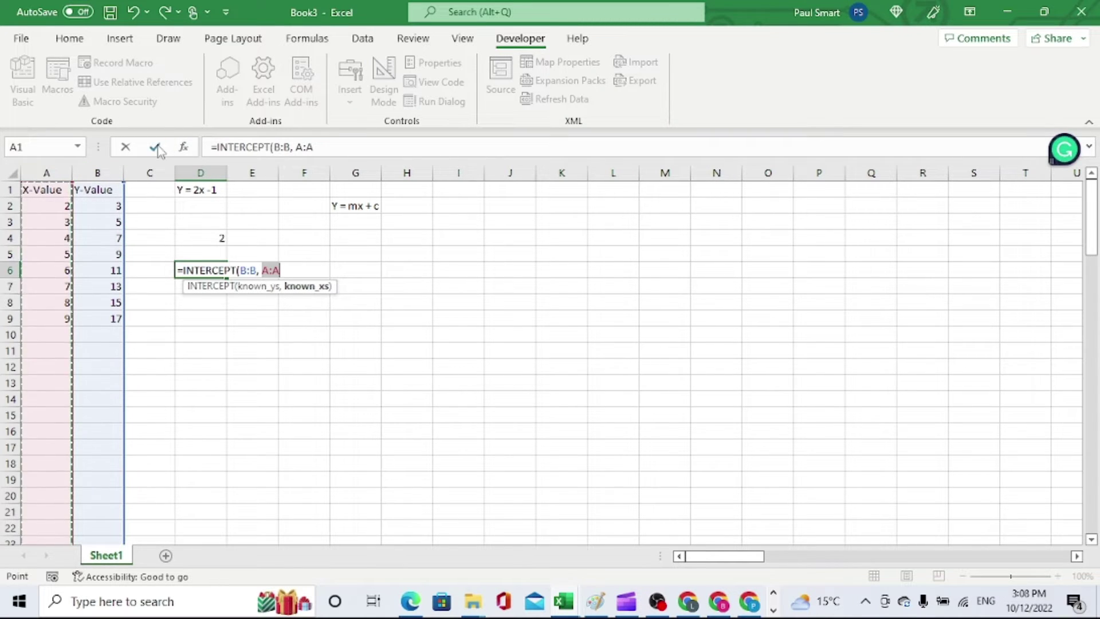
{"action": "type", "text": ")"}
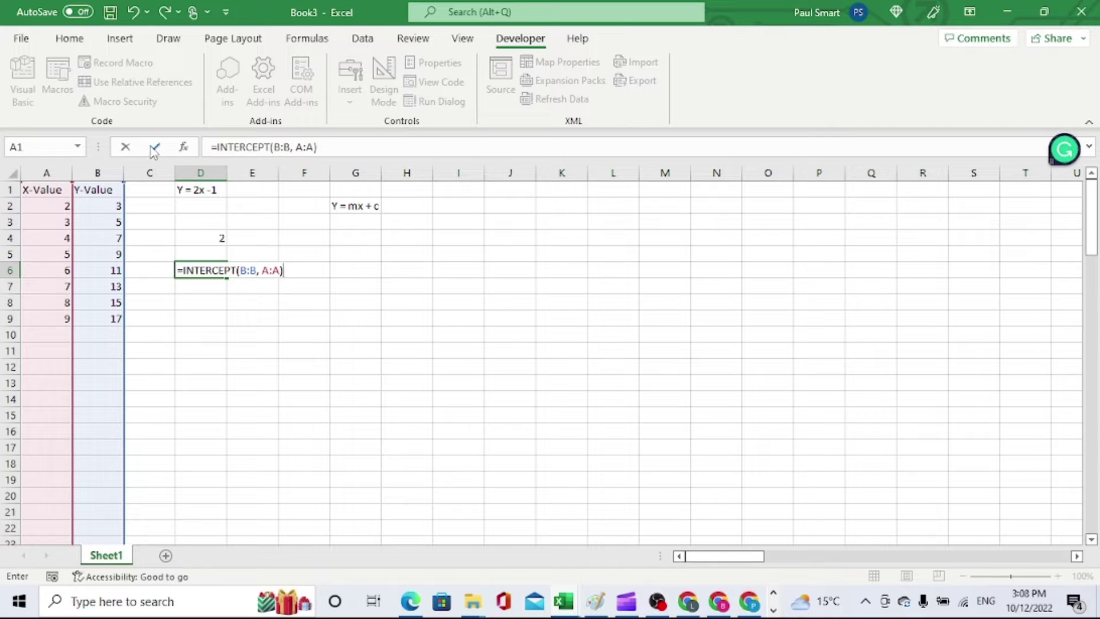
{"action": "left_click", "coordinate": [153, 148]}
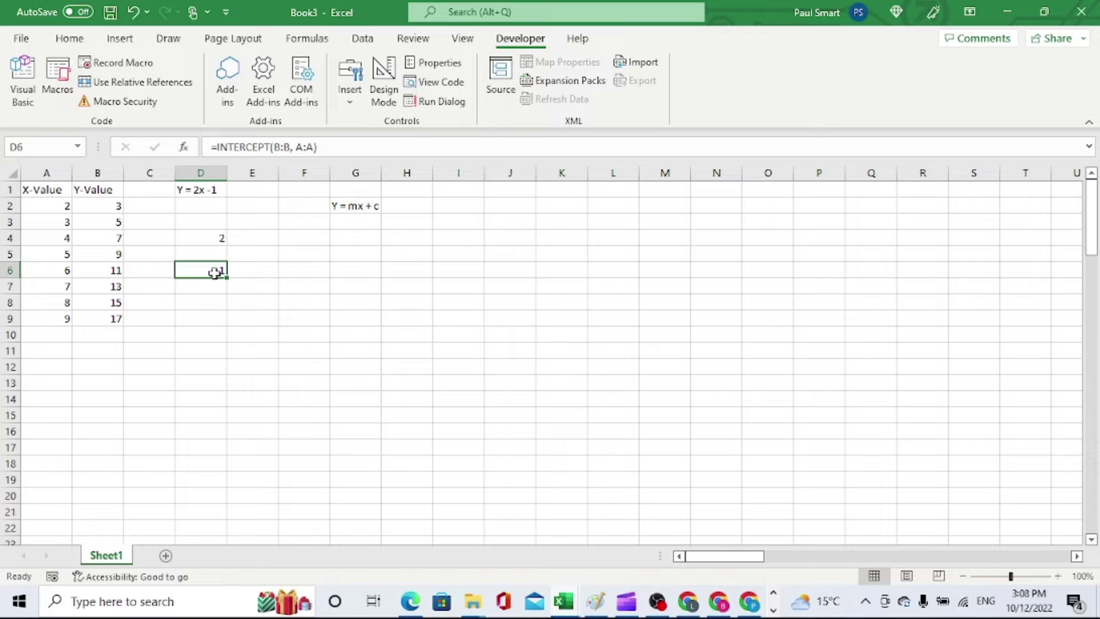
Add a data point in row 10 with an X-Value of 4 and a Y-Value of 5
{"action": "left_click", "coordinate": [202, 191]}
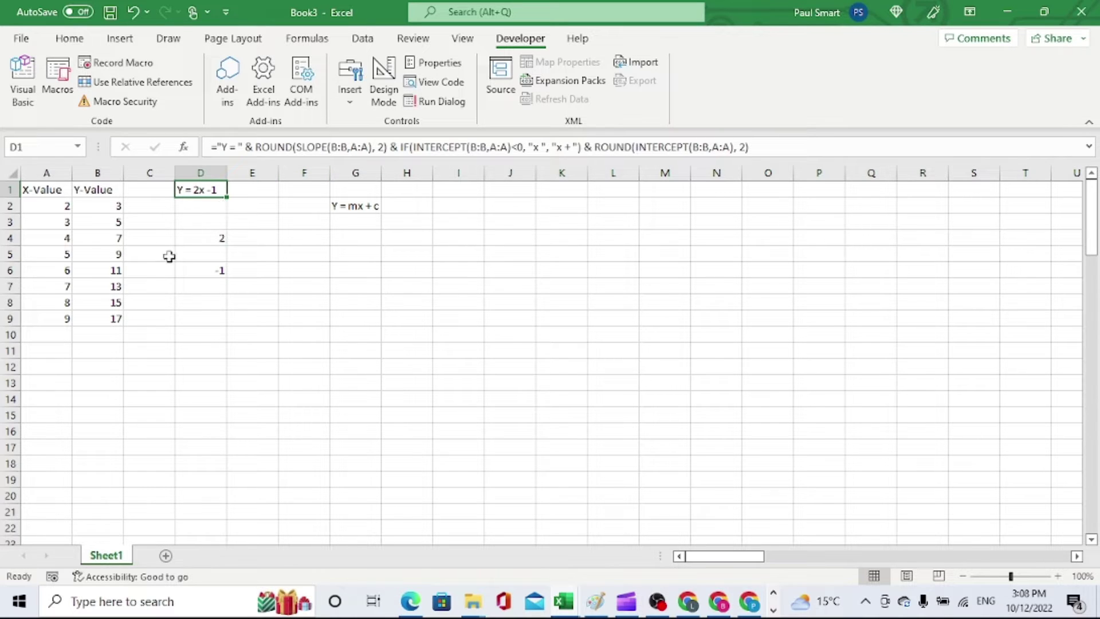
{"action": "left_click", "coordinate": [171, 237]}
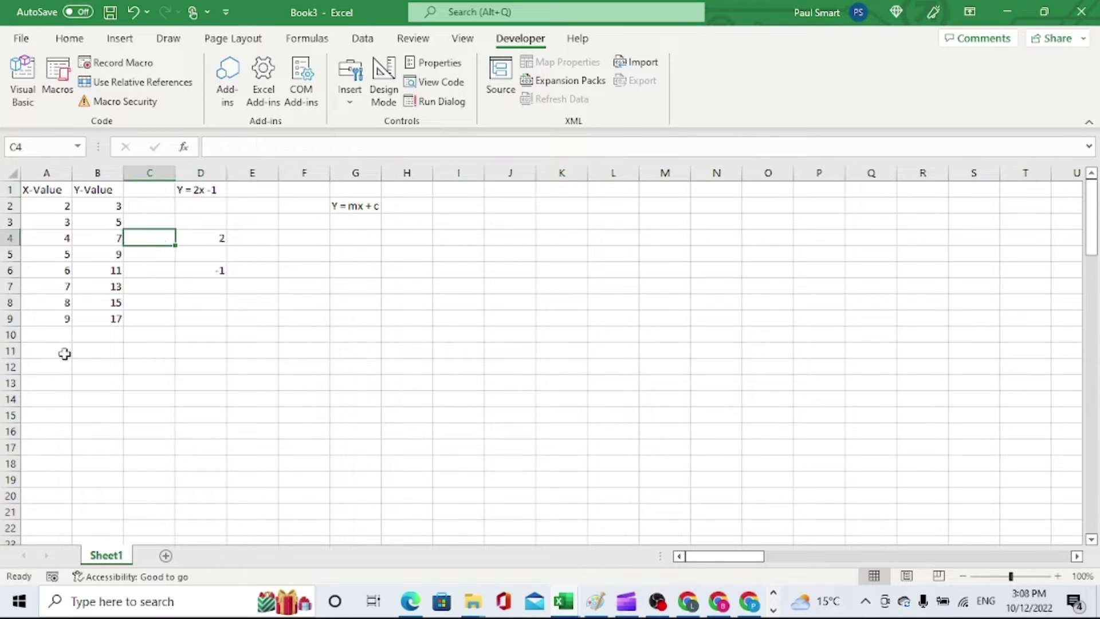
{"action": "left_click", "coordinate": [57, 333]}
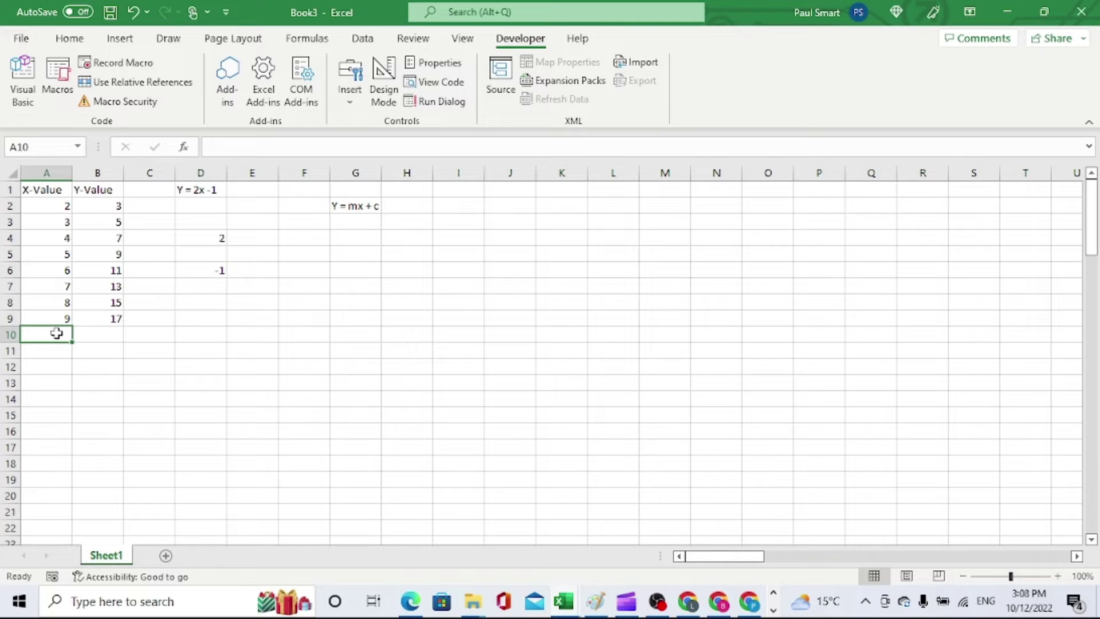
{"action": "type", "text": "4"}
{"action": "left_click", "coordinate": [105, 336]}
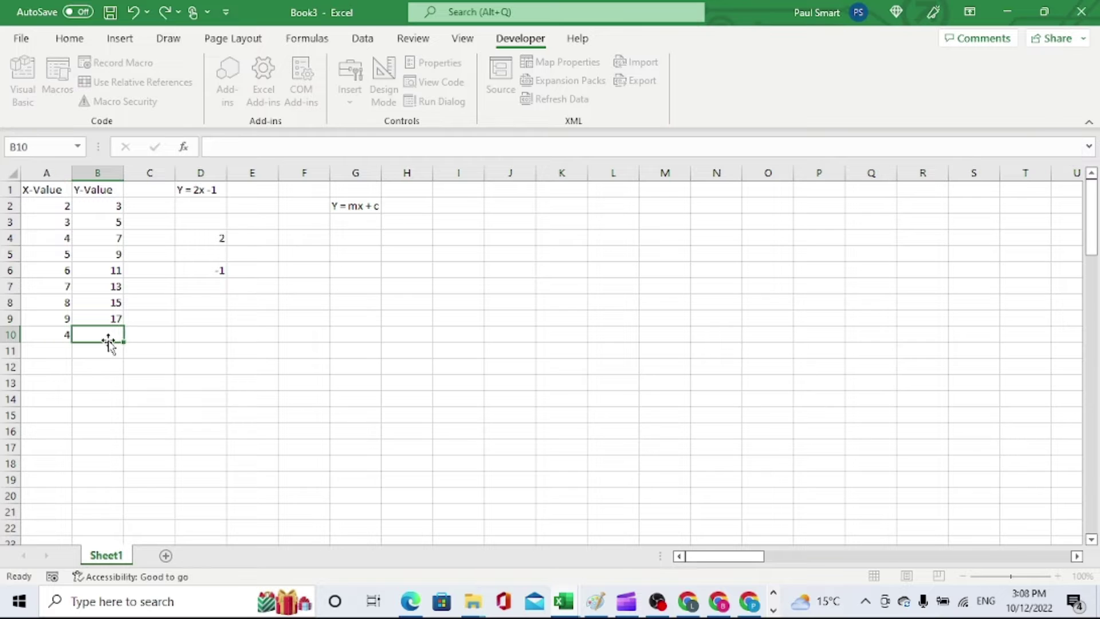
{"action": "type", "text": "5"}
{"action": "left_click", "coordinate": [177, 369]}
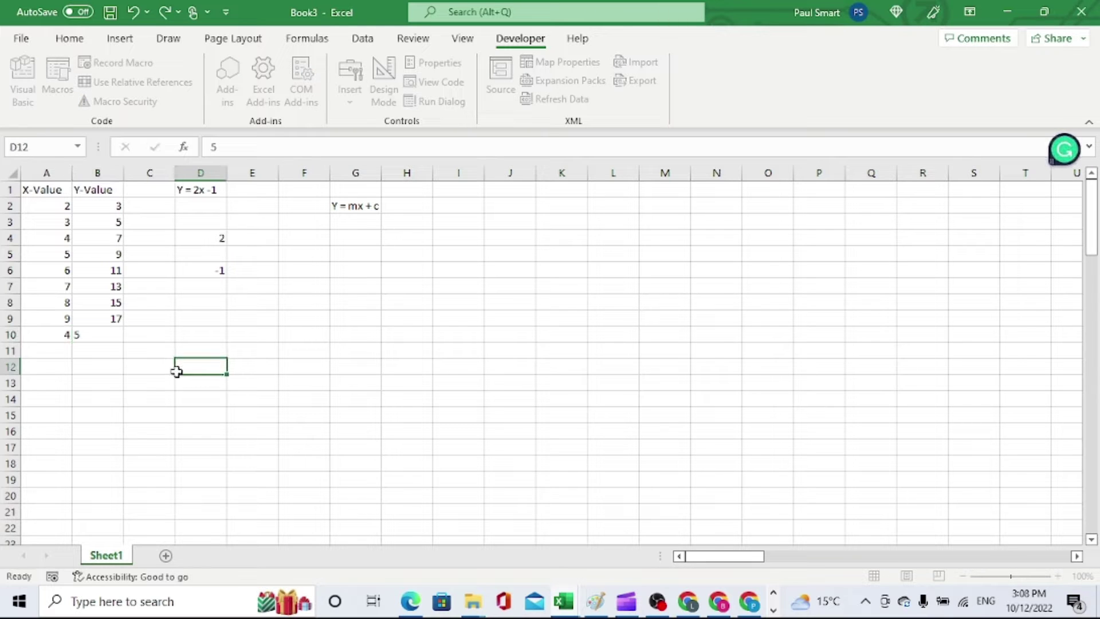
Compare the slope and intercept cells with the equation in D1, examining the "Y = " text and SLOPE(B:B,A:A) parts of its formula
{"action": "left_click_drag", "start_coordinate": [201, 233], "coordinate": [205, 270]}
{"action": "left_click", "coordinate": [204, 240]}
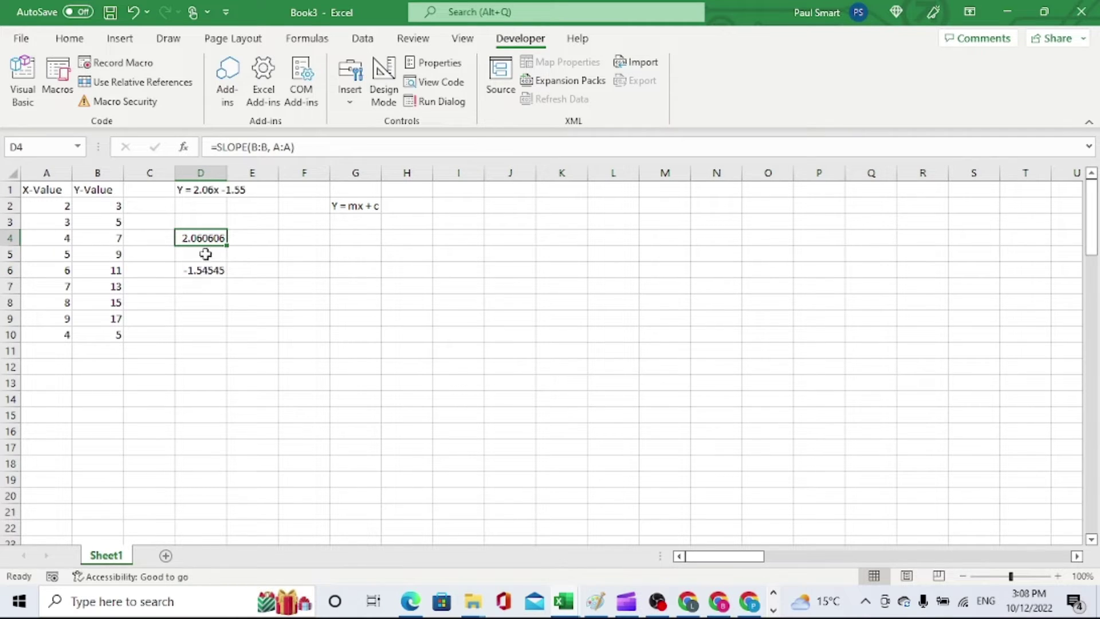
{"action": "left_click", "coordinate": [199, 190]}
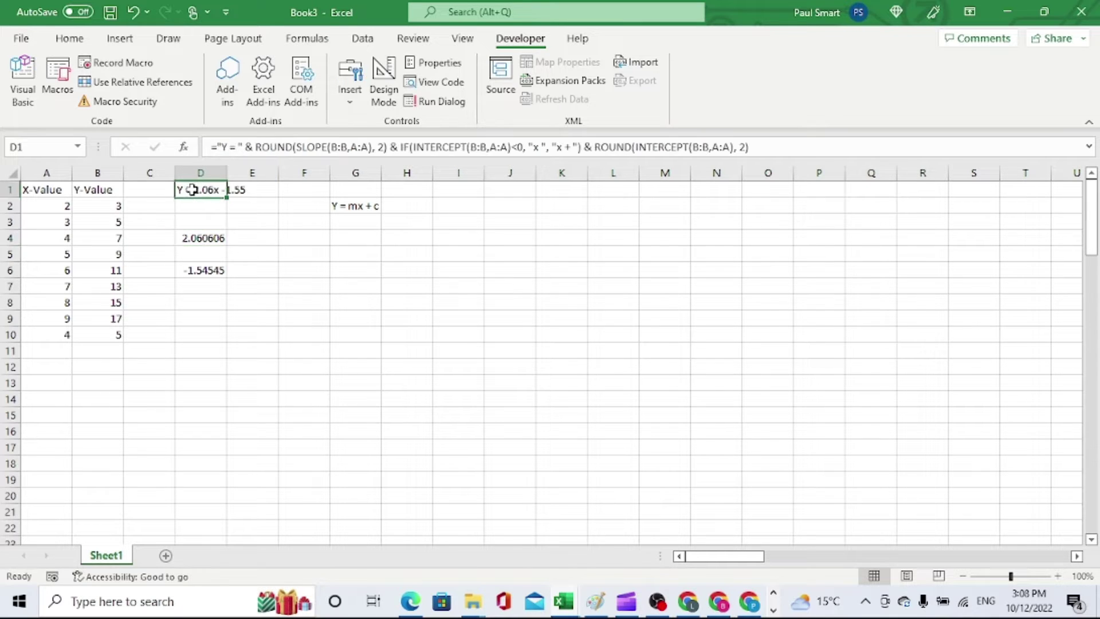
{"action": "left_click", "coordinate": [243, 144]}
{"action": "left_click_drag", "start_coordinate": [241, 147], "coordinate": [223, 146]}
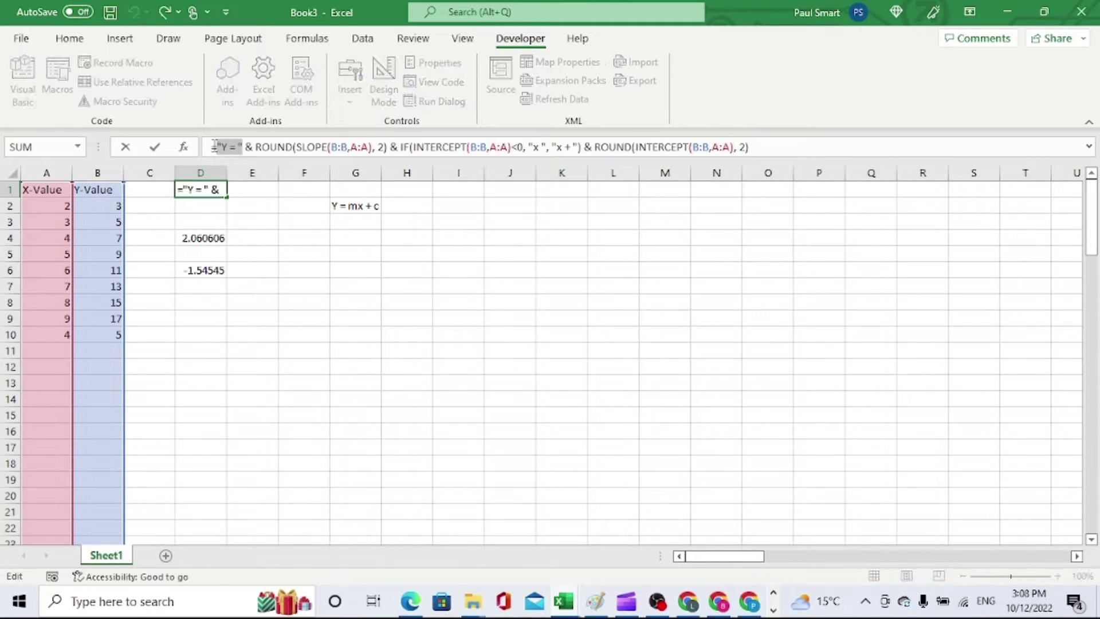
{"action": "left_click", "coordinate": [126, 148]}
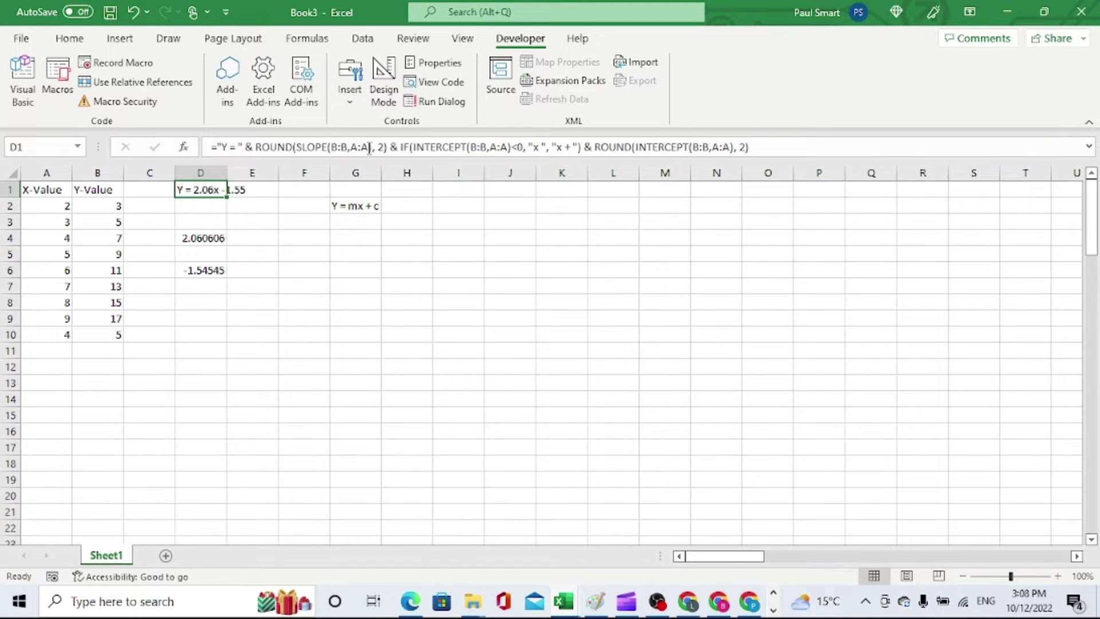
{"action": "left_click_drag", "start_coordinate": [369, 148], "coordinate": [299, 148]}
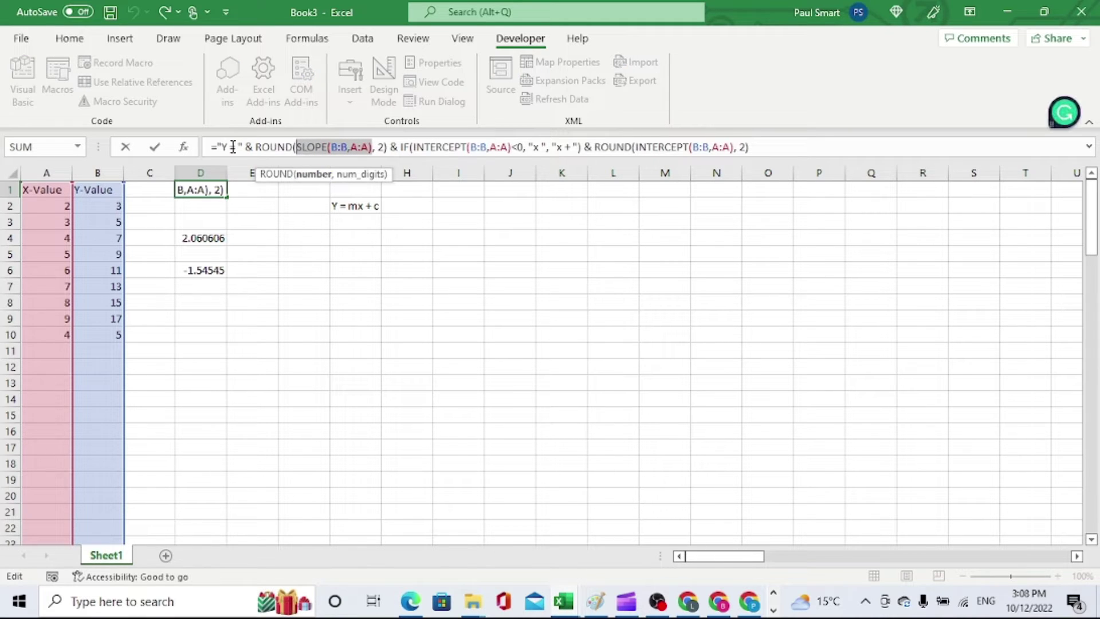
{"action": "left_click", "coordinate": [126, 148]}
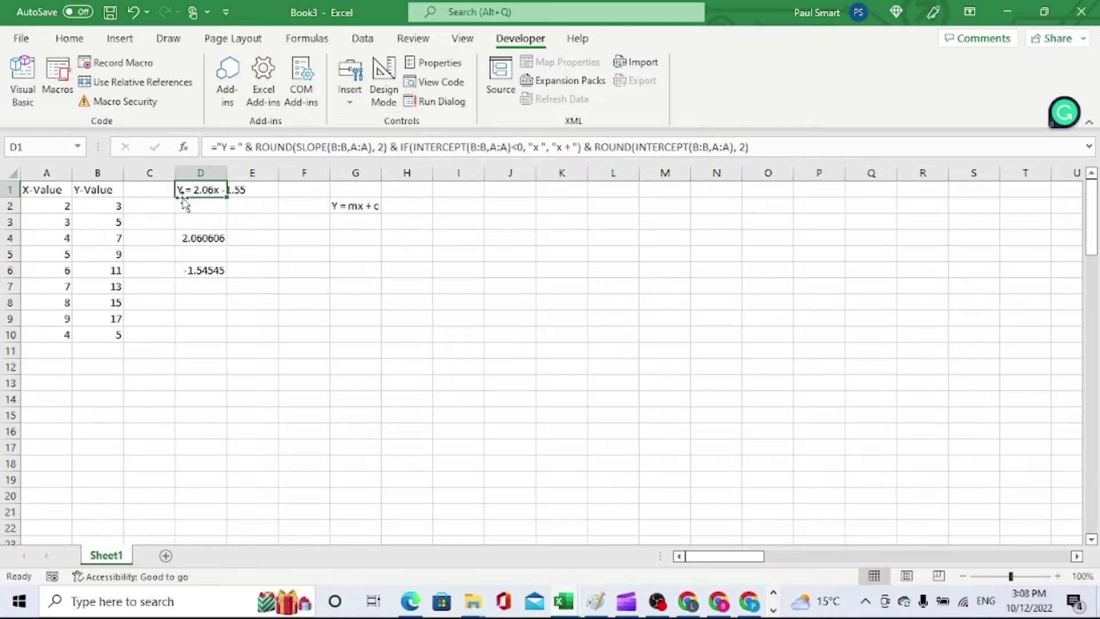
Examine how the formula in D1 rounds the SLOPE and INTERCEPT results to 2 decimals, leaving the formula unedited
{"action": "left_click", "coordinate": [209, 236]}
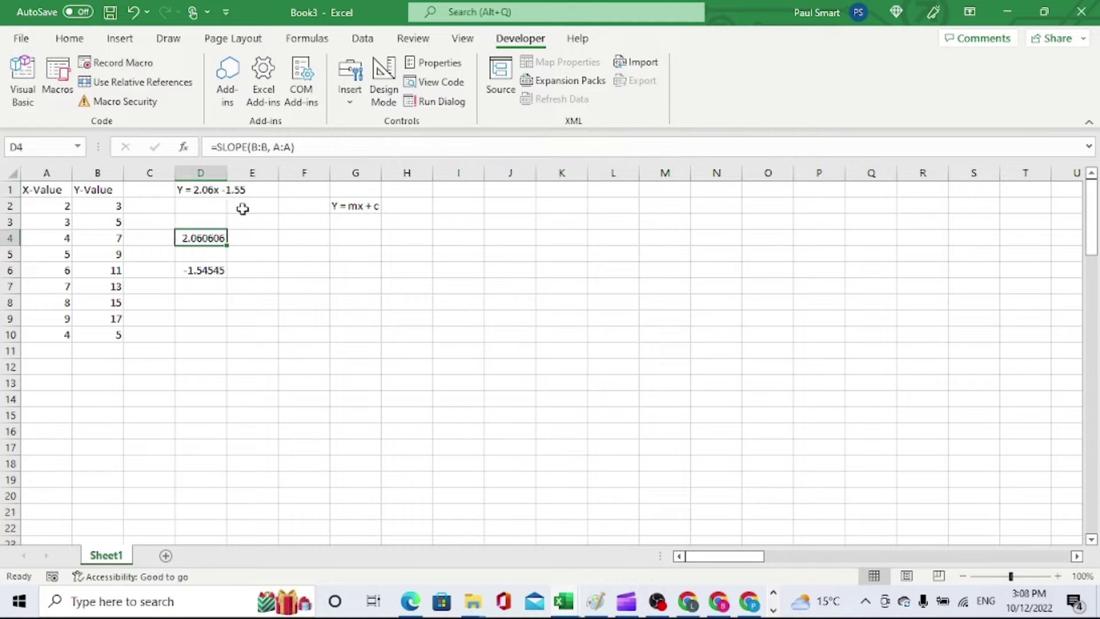
{"action": "left_click", "coordinate": [204, 190]}
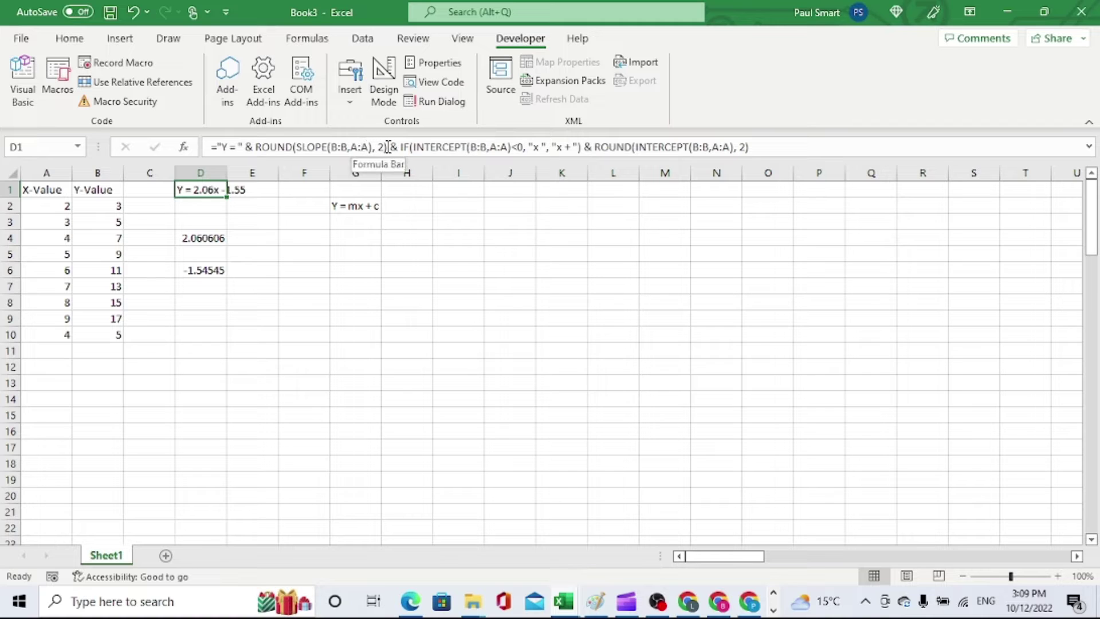
{"action": "left_click_drag", "start_coordinate": [387, 147], "coordinate": [258, 149]}
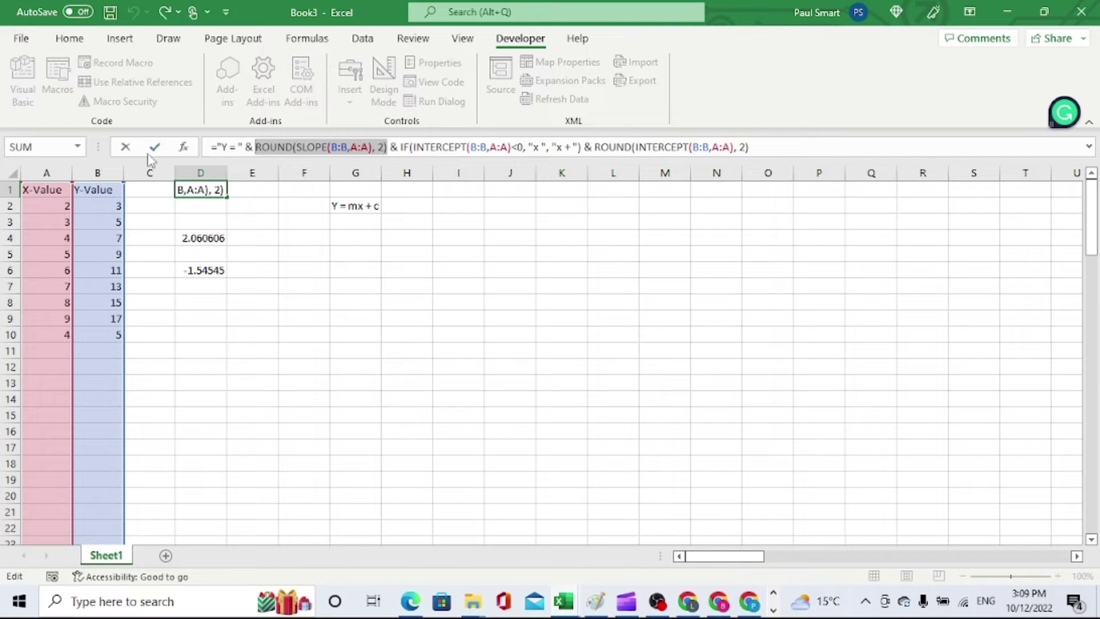
{"action": "left_click", "coordinate": [126, 148]}
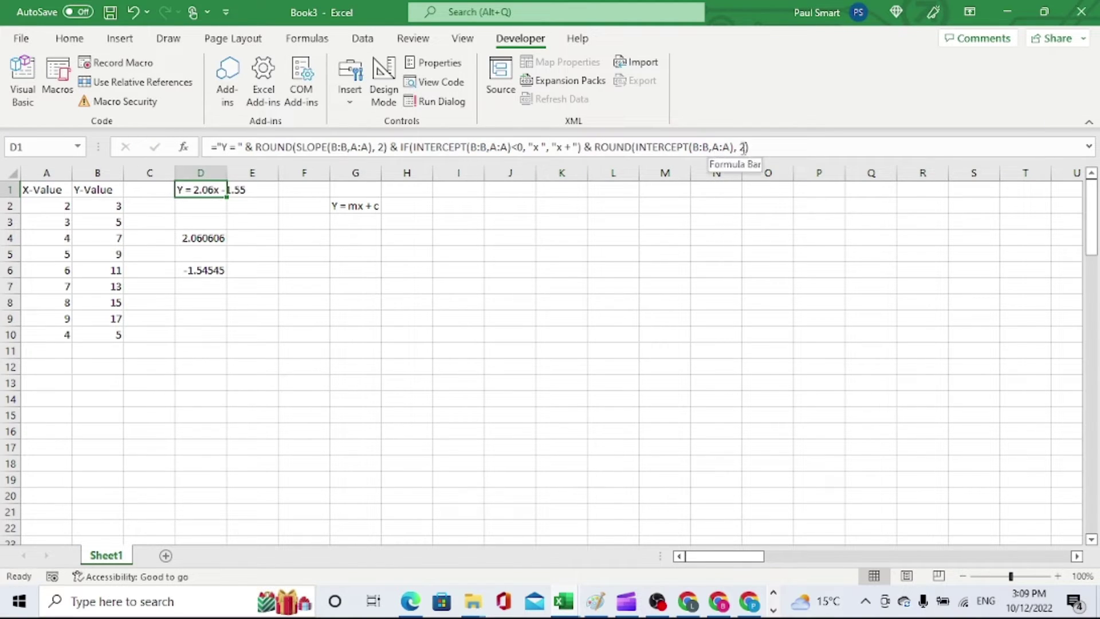
{"action": "left_click_drag", "start_coordinate": [751, 147], "coordinate": [595, 147]}
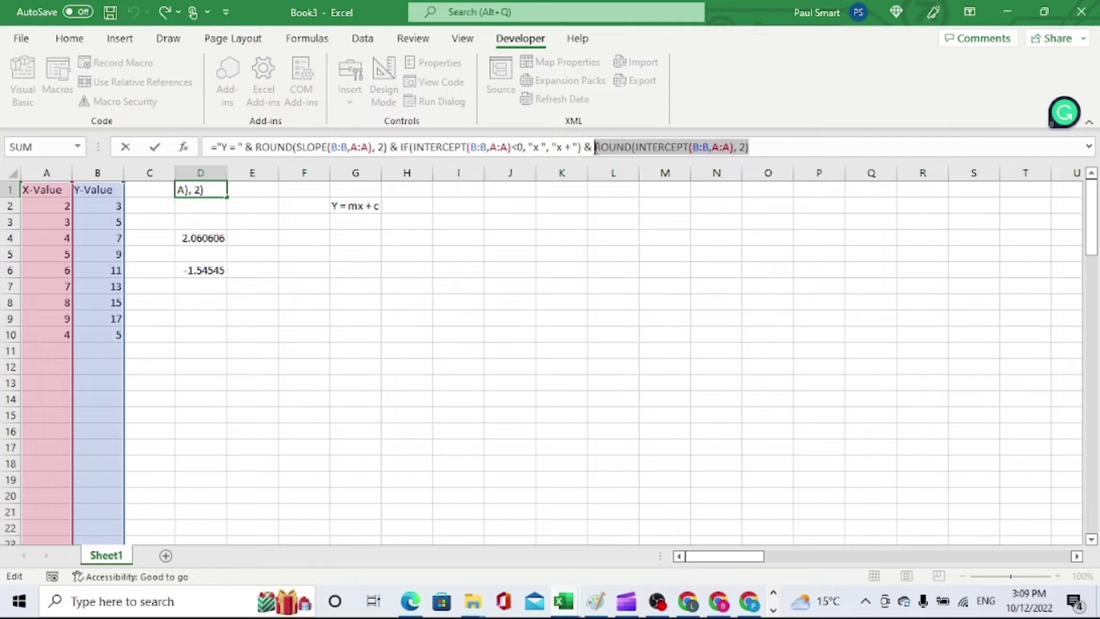
{"action": "left_click", "coordinate": [124, 148]}
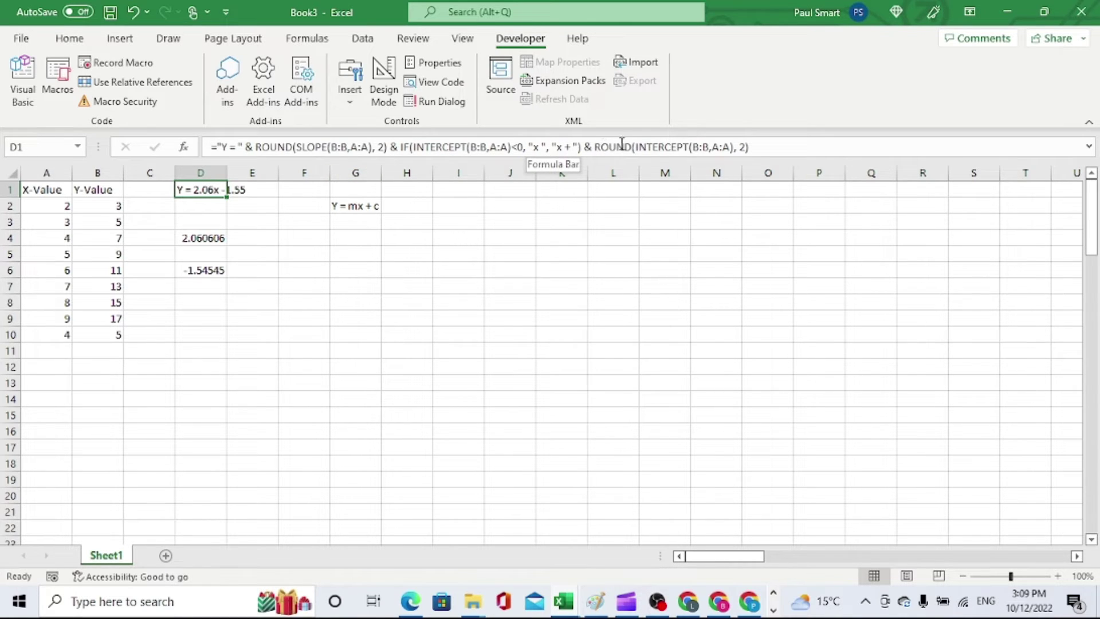
Enter the sample text "x +-12121" in cell I6 to illustrate a plus sign followed by a negative intercept
{"action": "left_click", "coordinate": [466, 268]}
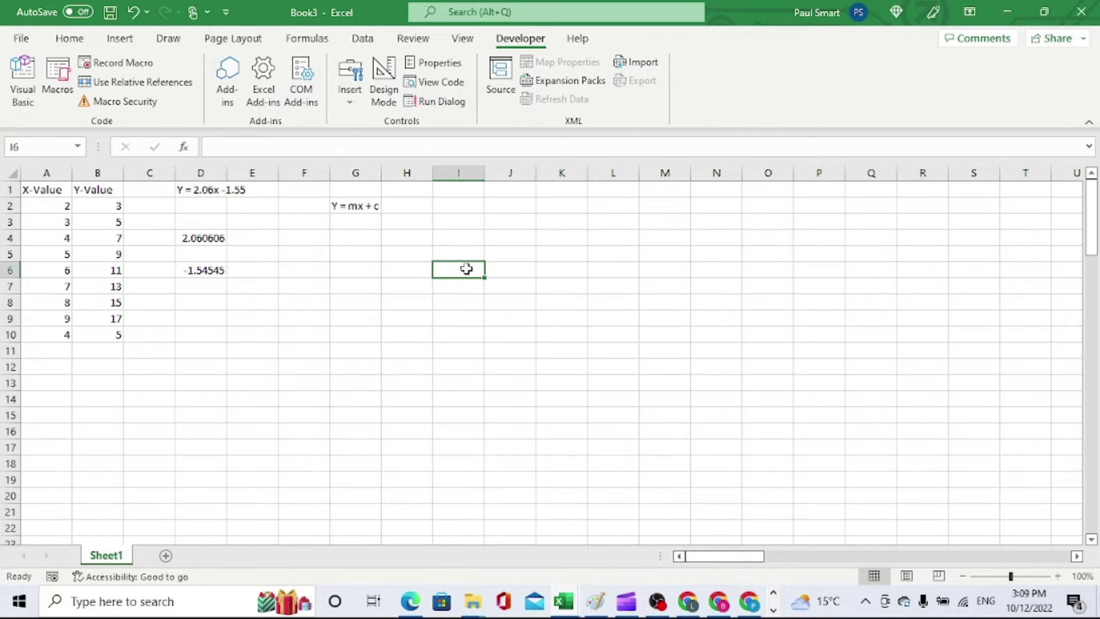
{"action": "type", "text": "x +"}
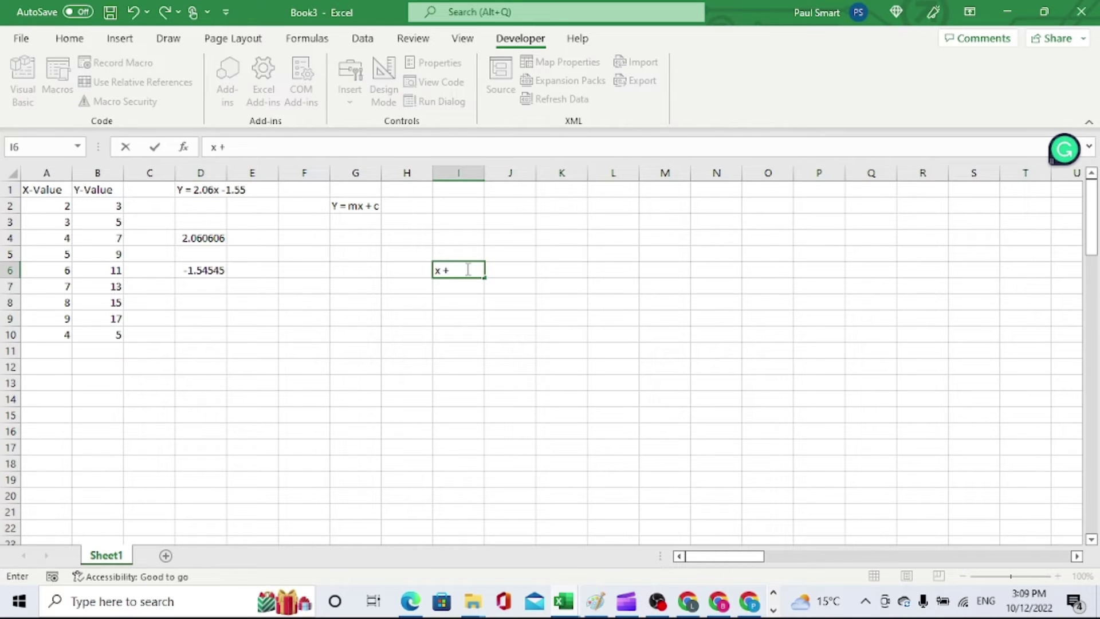
{"action": "type", "text": "-12121"}
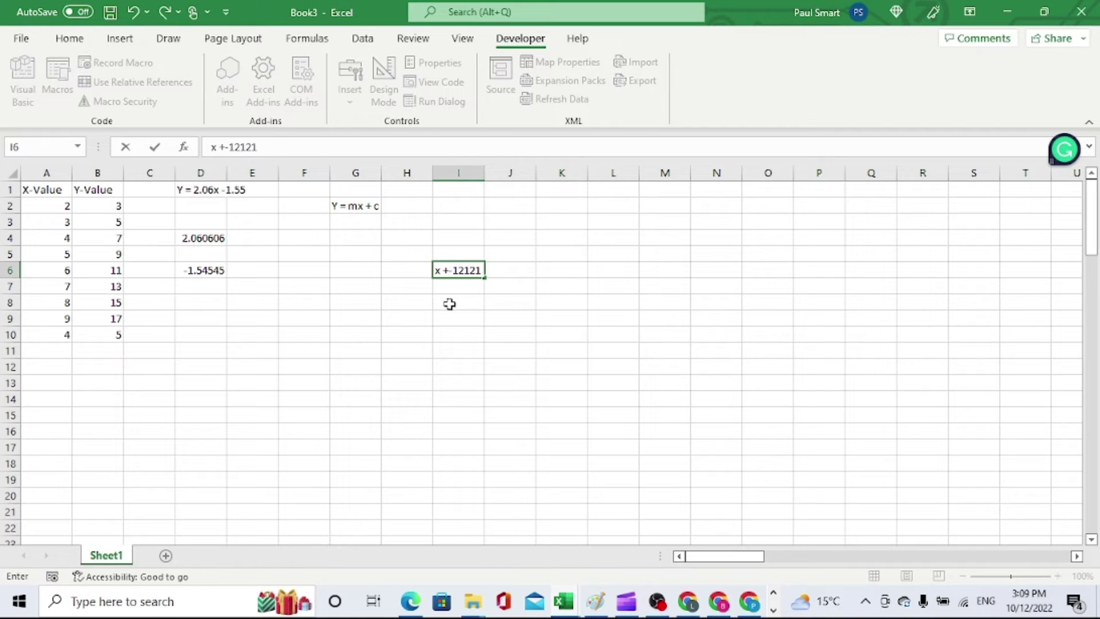
{"action": "key", "text": "Return"}
{"action": "left_click", "coordinate": [447, 270]}
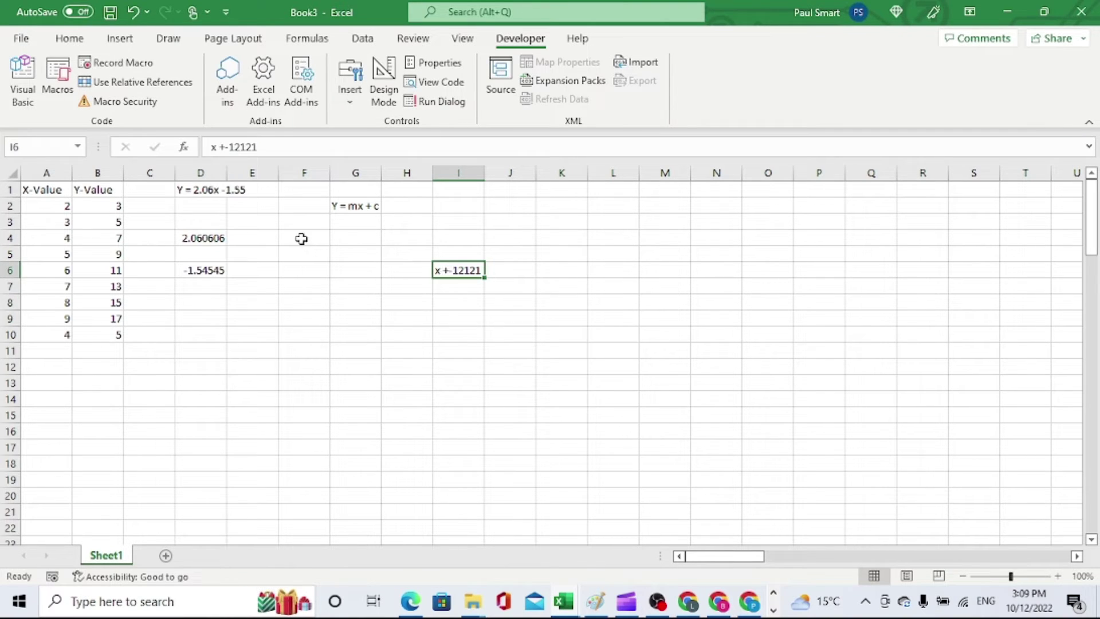
Examine the IF(INTERCEPT(B:B,A:A)<0, "x ", "x + ") part of the formula in D1, including its condition and true value, without editing it
{"action": "left_click", "coordinate": [212, 187]}
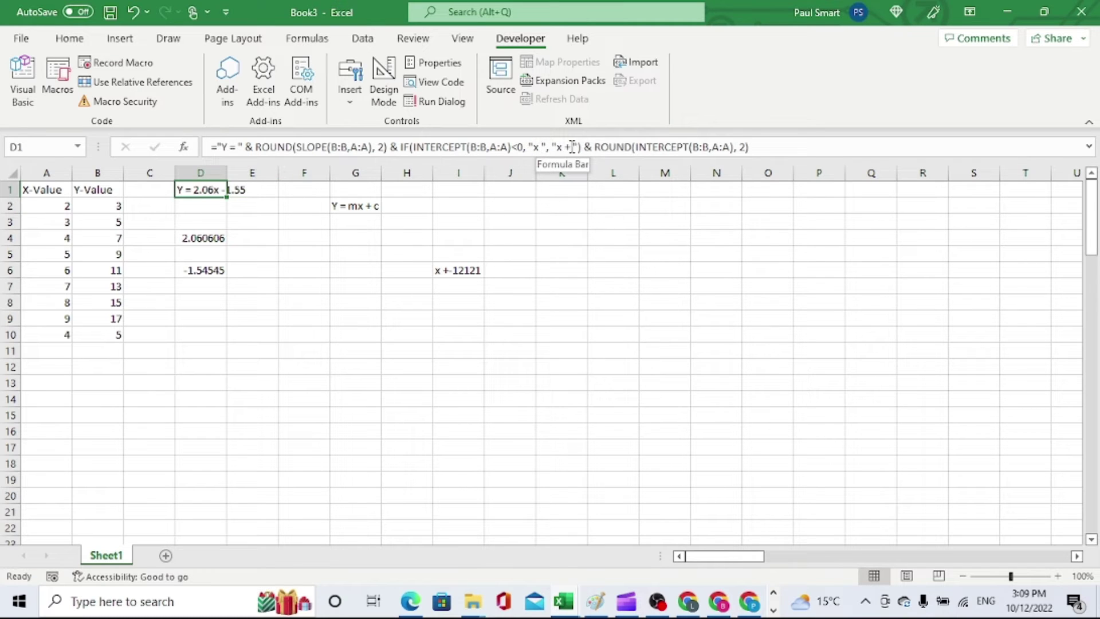
{"action": "left_click_drag", "start_coordinate": [581, 148], "coordinate": [403, 147]}
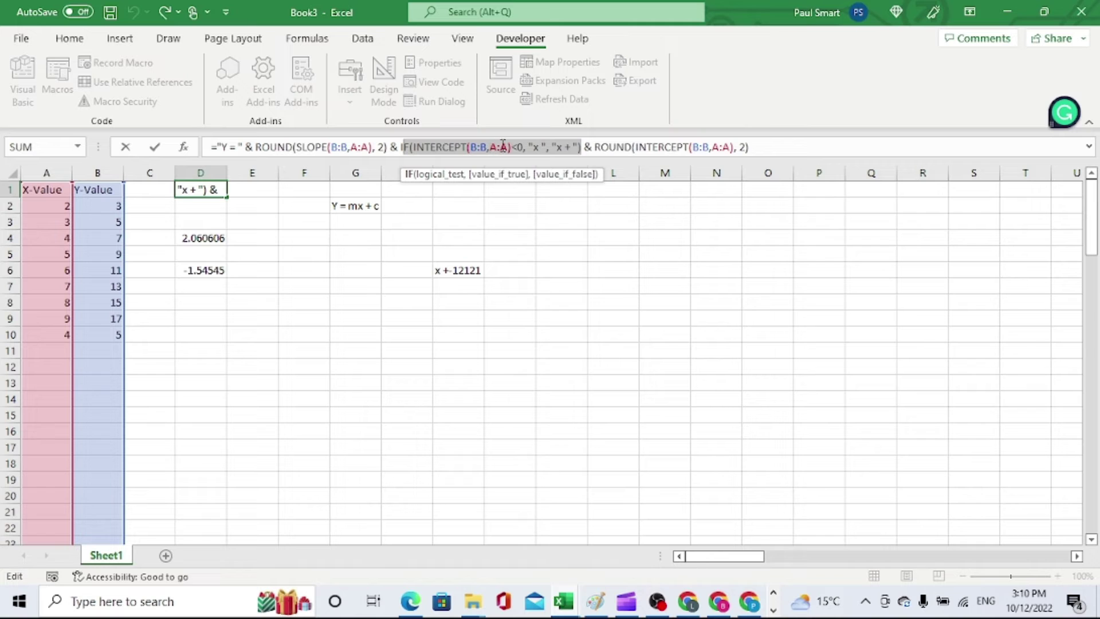
{"action": "mouse_move", "coordinate": [524, 147]}
{"action": "left_mouse_down"}
{"action": "mouse_move", "coordinate": [417, 148]}
{"action": "mouse_move", "coordinate": [524, 156]}
{"action": "left_mouse_up"}
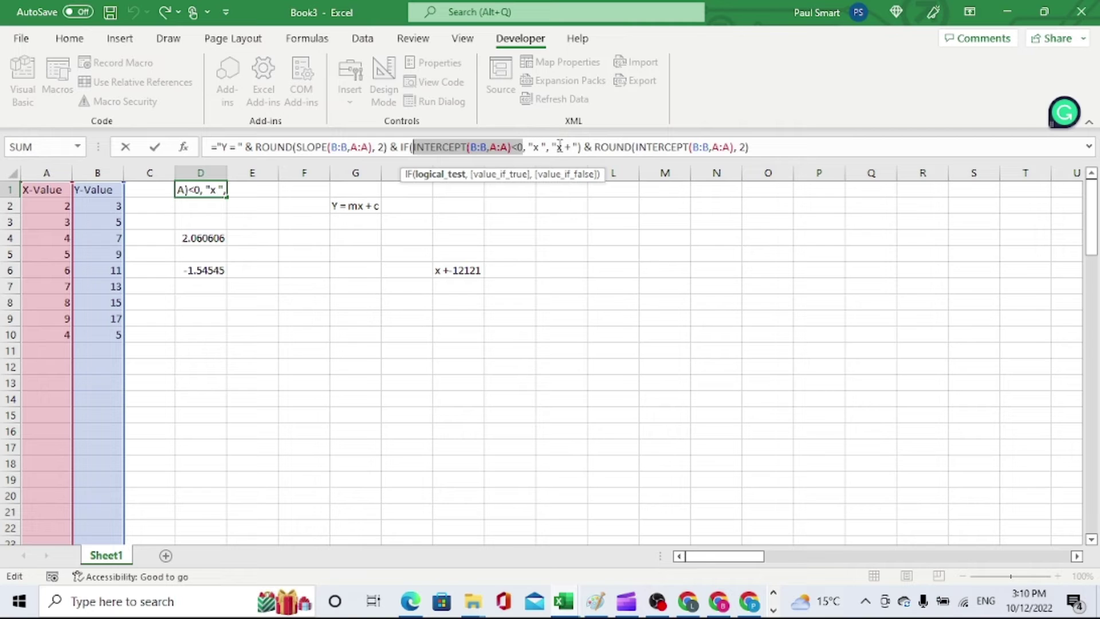
{"action": "left_click", "coordinate": [545, 147]}
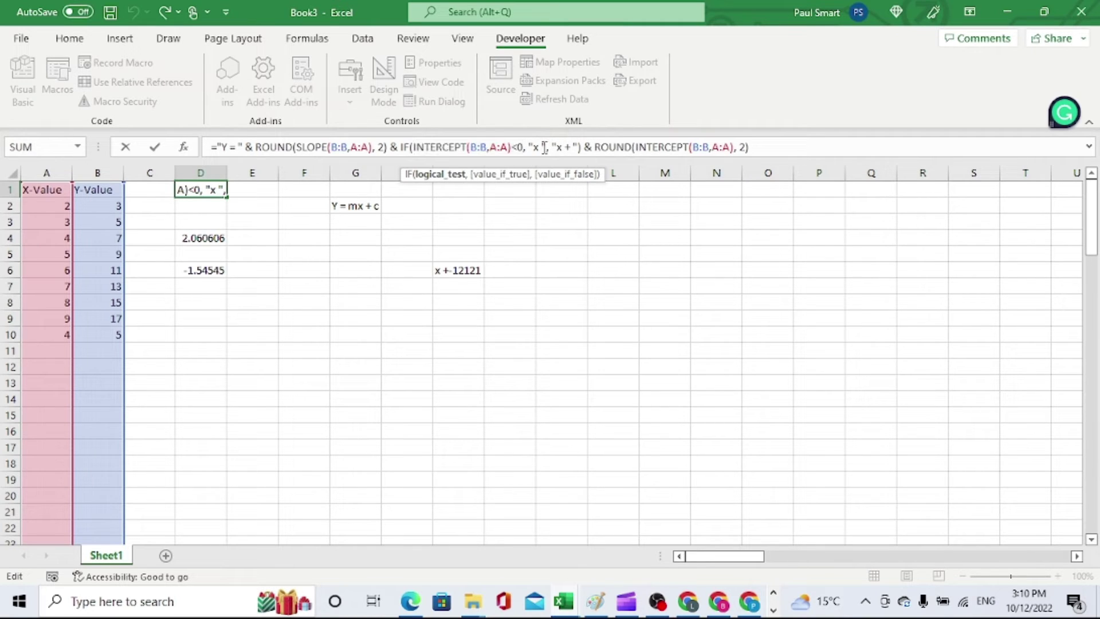
{"action": "double_click", "coordinate": [536, 147]}
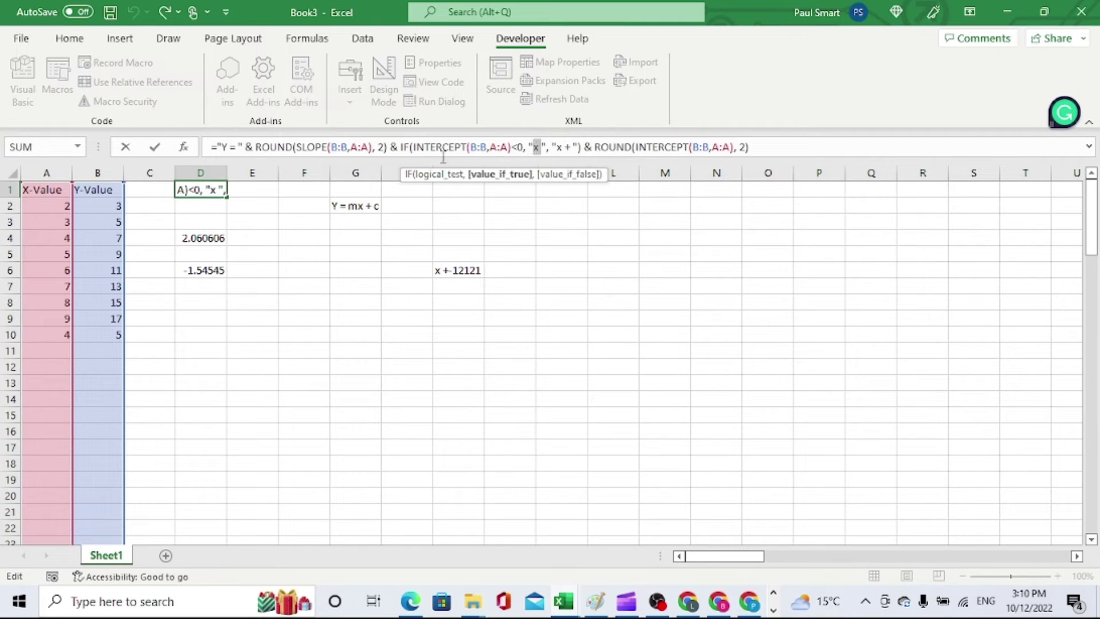
{"action": "left_click", "coordinate": [125, 147]}
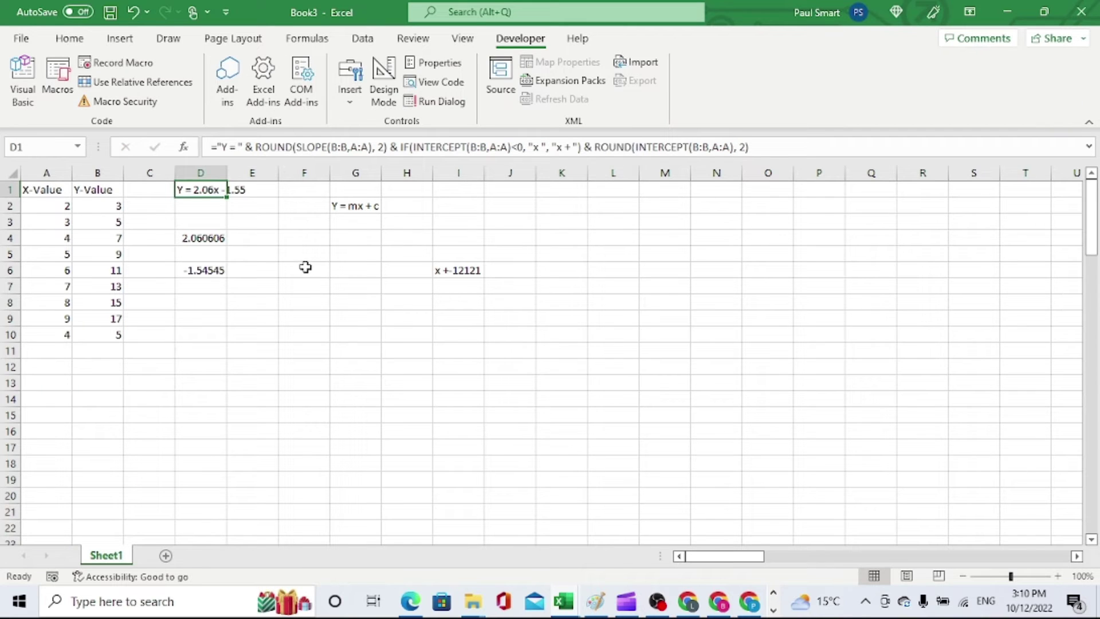
Review the complete equation formula in D1 from start to end, discarding any accidental edits
{"action": "left_click_drag", "start_coordinate": [796, 148], "coordinate": [206, 173]}
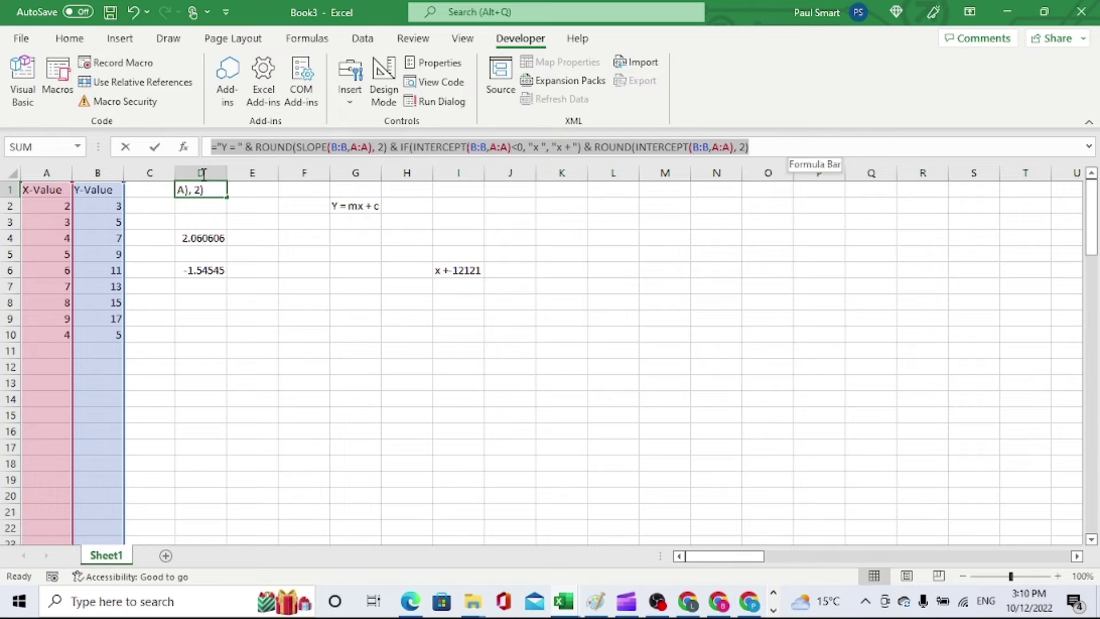
{"action": "left_click", "coordinate": [271, 253]}
{"action": "left_click", "coordinate": [126, 148]}
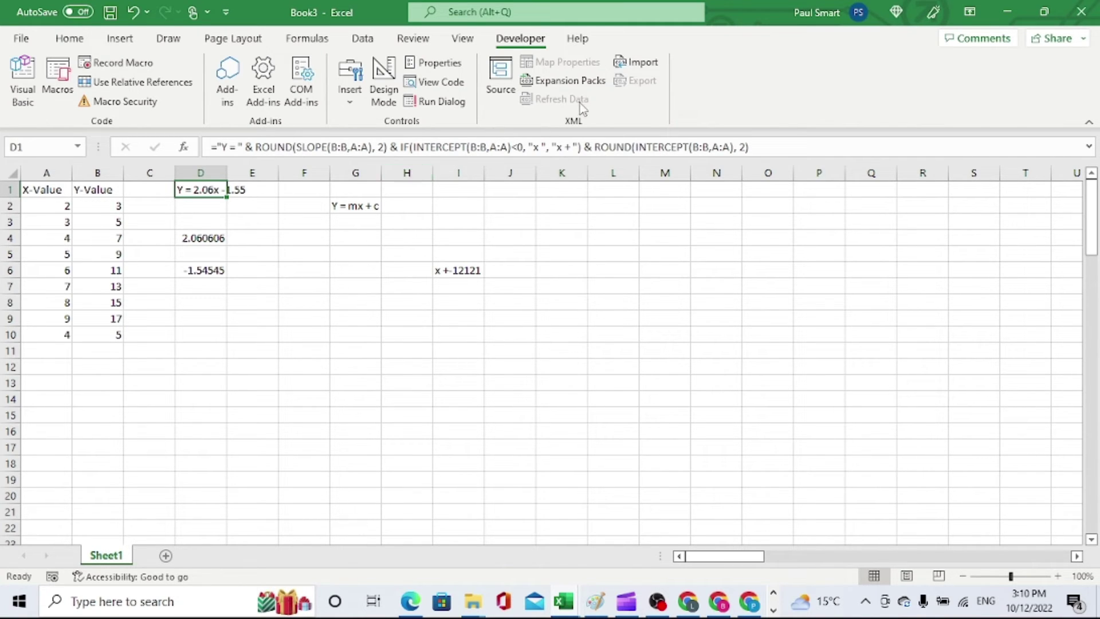
{"action": "left_click_drag", "start_coordinate": [799, 140], "coordinate": [210, 148]}
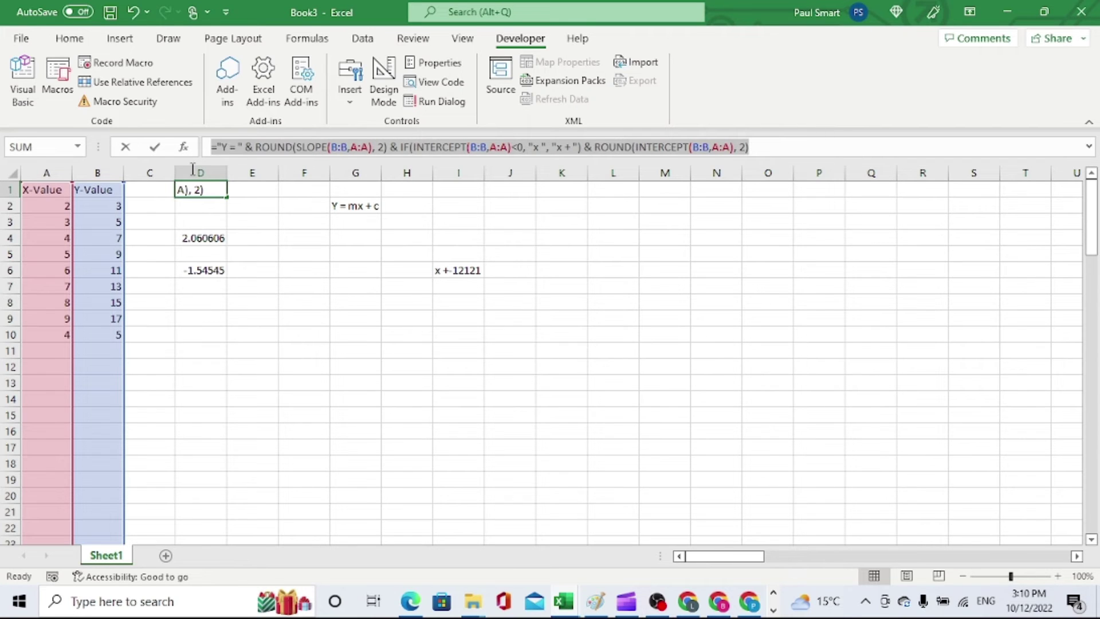
{"action": "type", "text": "="}
{"action": "left_click", "coordinate": [334, 319]}
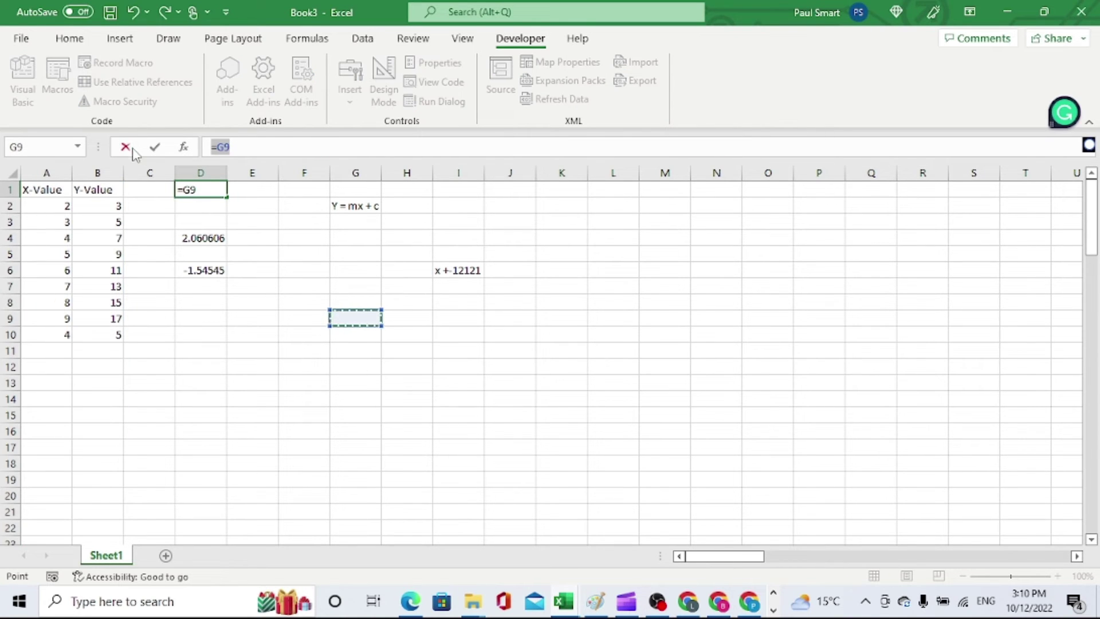
{"action": "left_click", "coordinate": [126, 147]}
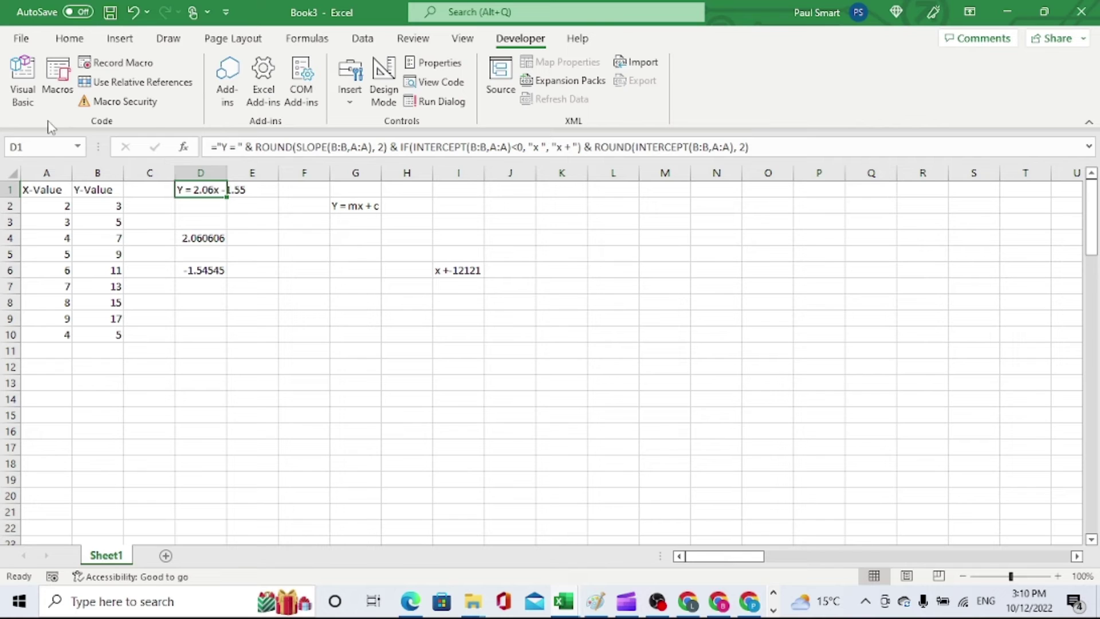
Insert a markers-only scatter chart of the X-Value and Y-Value data in columns A and B
{"action": "left_click", "coordinate": [60, 175]}
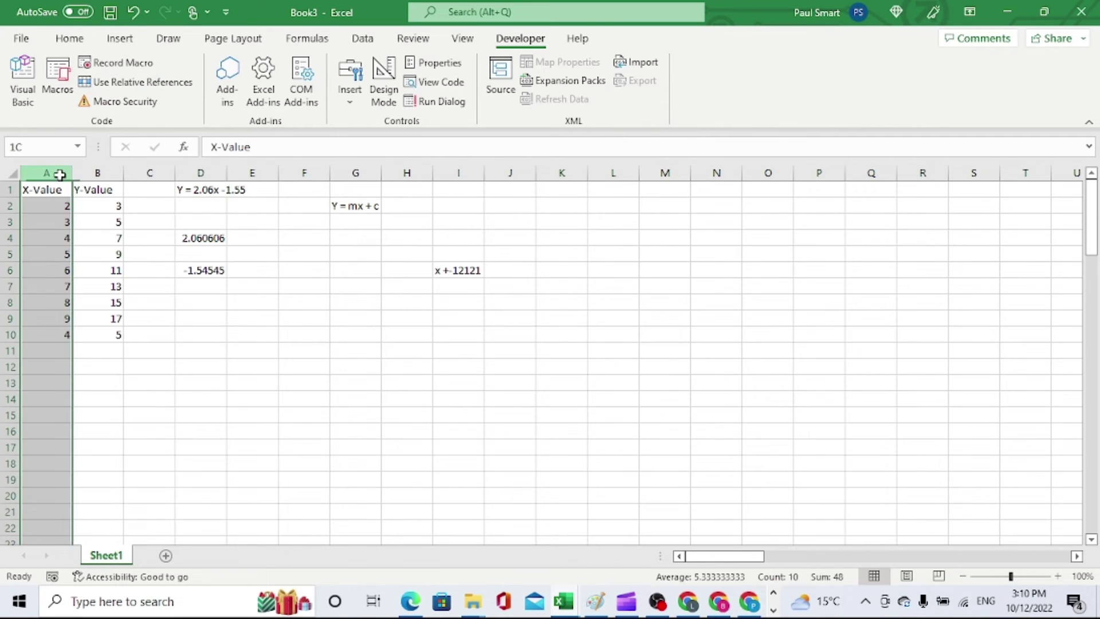
{"action": "left_click_drag", "start_coordinate": [59, 175], "coordinate": [112, 174]}
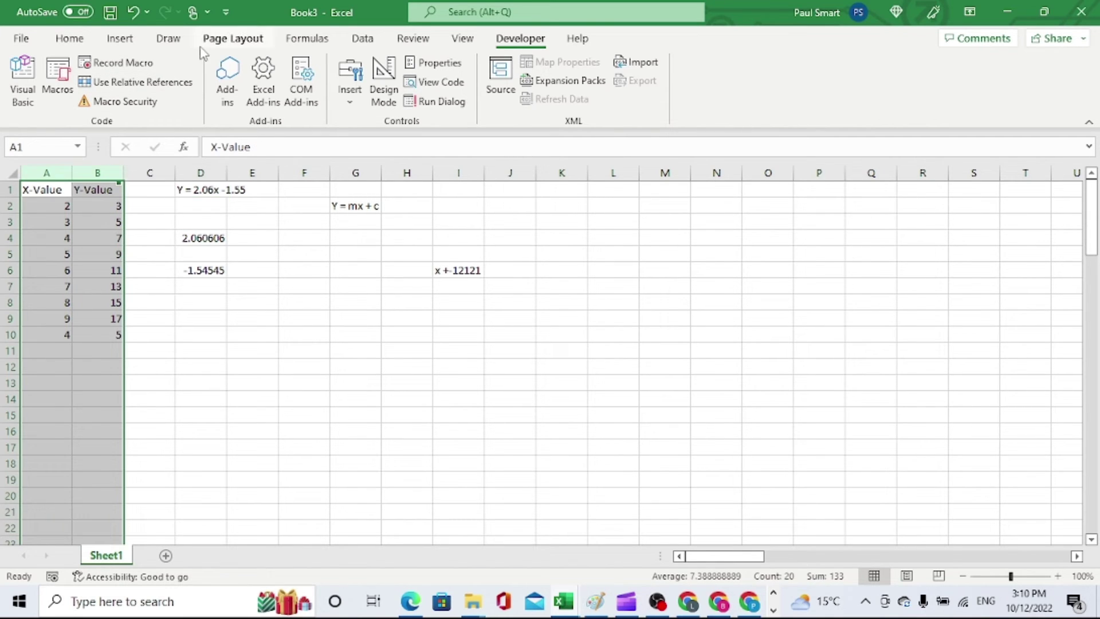
{"action": "left_click", "coordinate": [120, 39]}
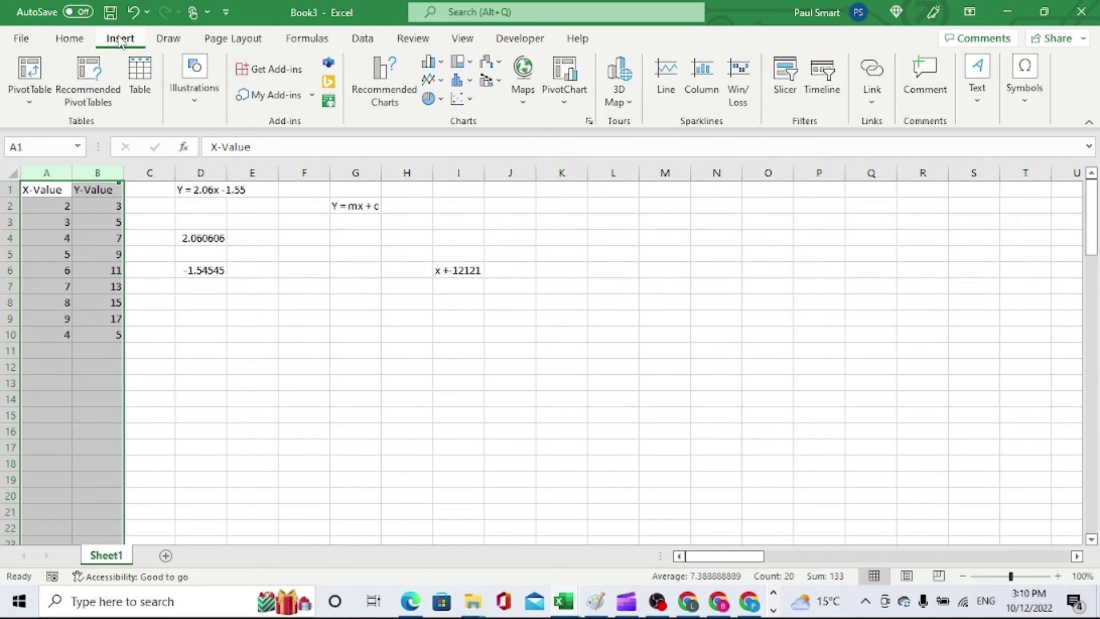
{"action": "left_click", "coordinate": [459, 100]}
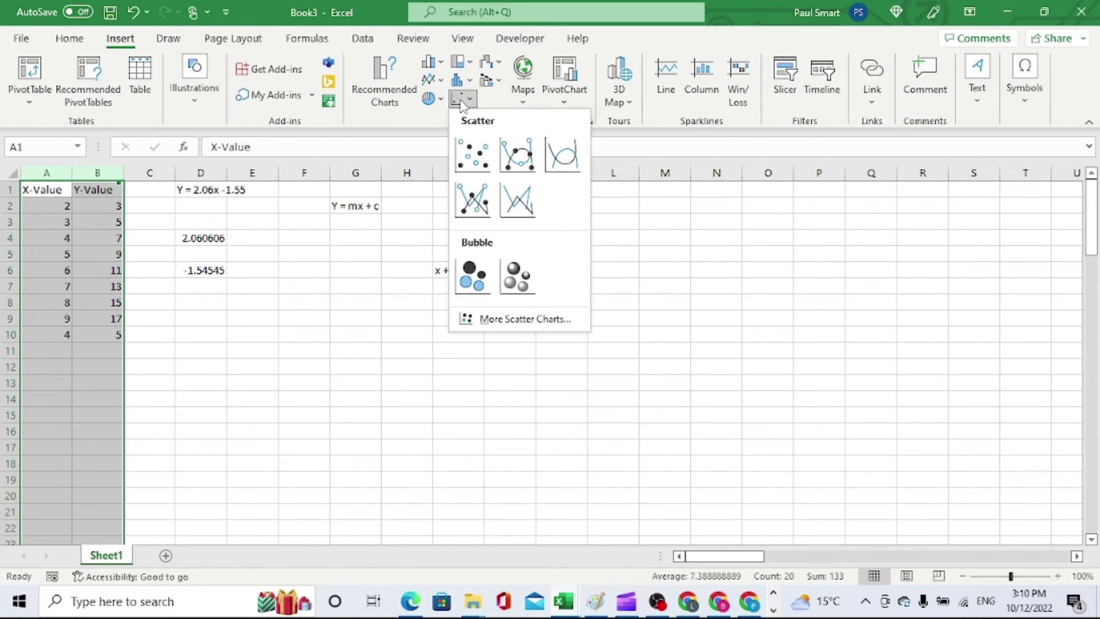
{"action": "left_click", "coordinate": [471, 154]}
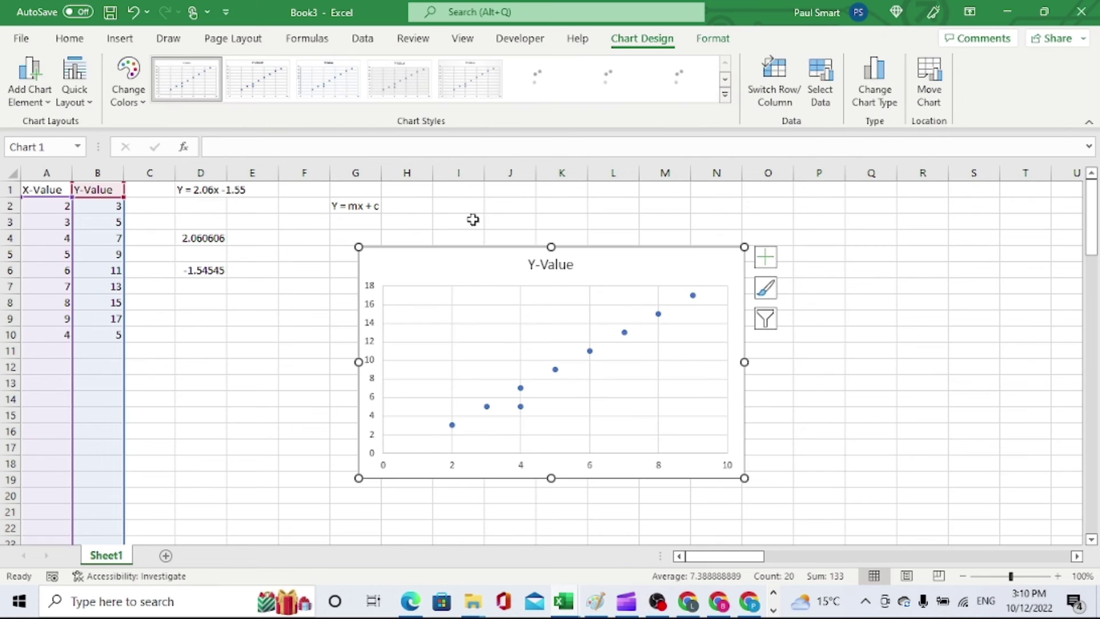
Add a linear trendline to the Y-Value series and display its equation on the chart
{"action": "mouse_move", "coordinate": [523, 392]}
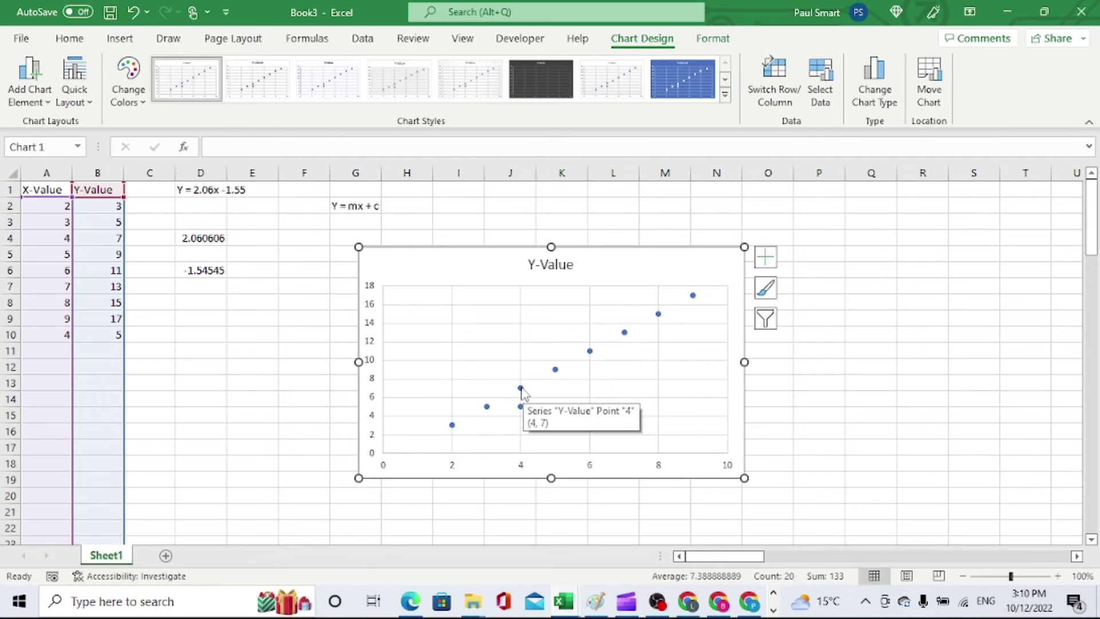
{"action": "right_click", "coordinate": [556, 370]}
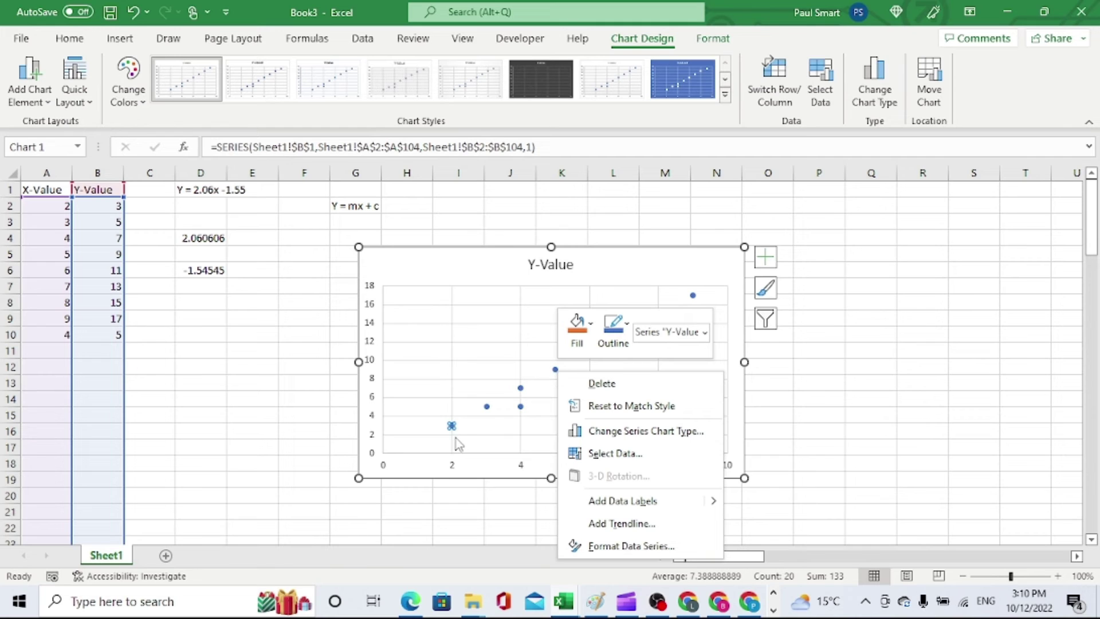
{"action": "left_click", "coordinate": [625, 523]}
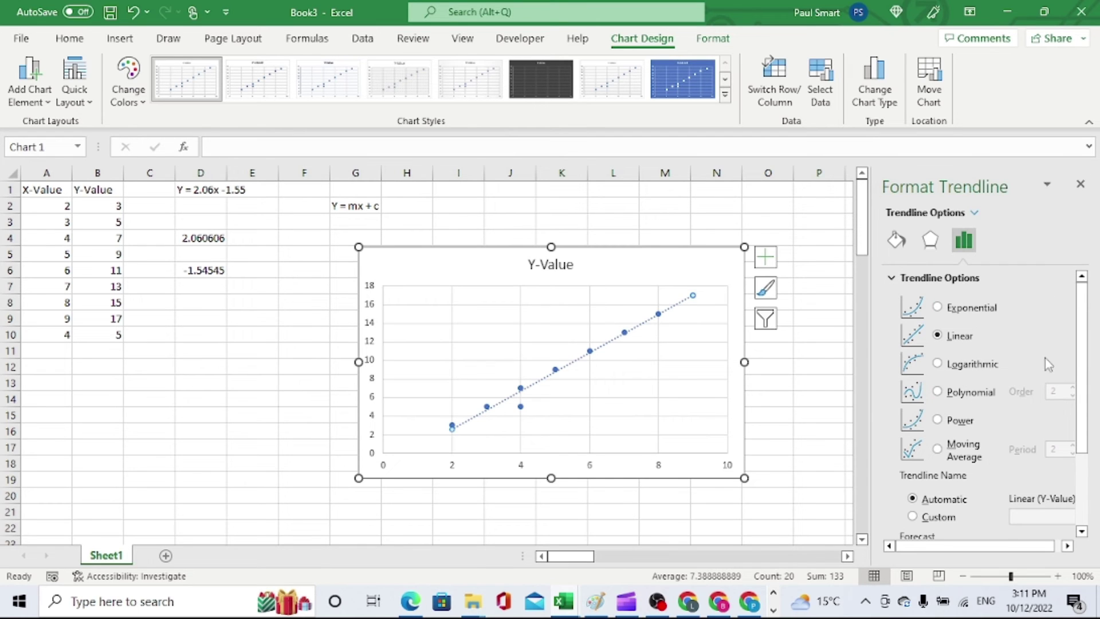
{"action": "left_click_drag", "start_coordinate": [1084, 339], "coordinate": [1094, 427]}
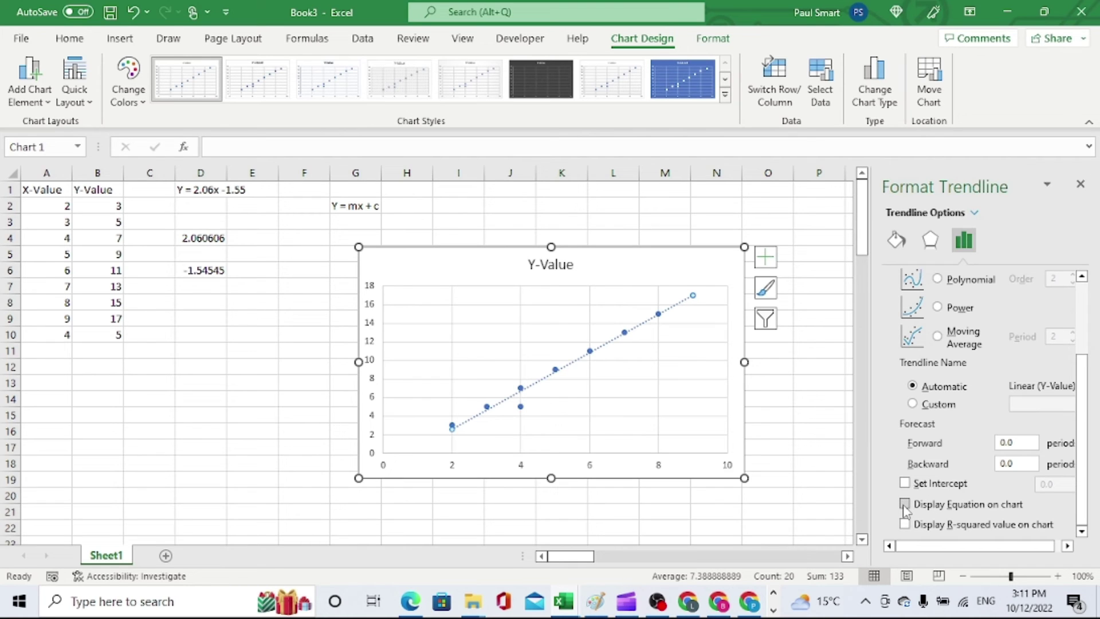
{"action": "left_click", "coordinate": [905, 504]}
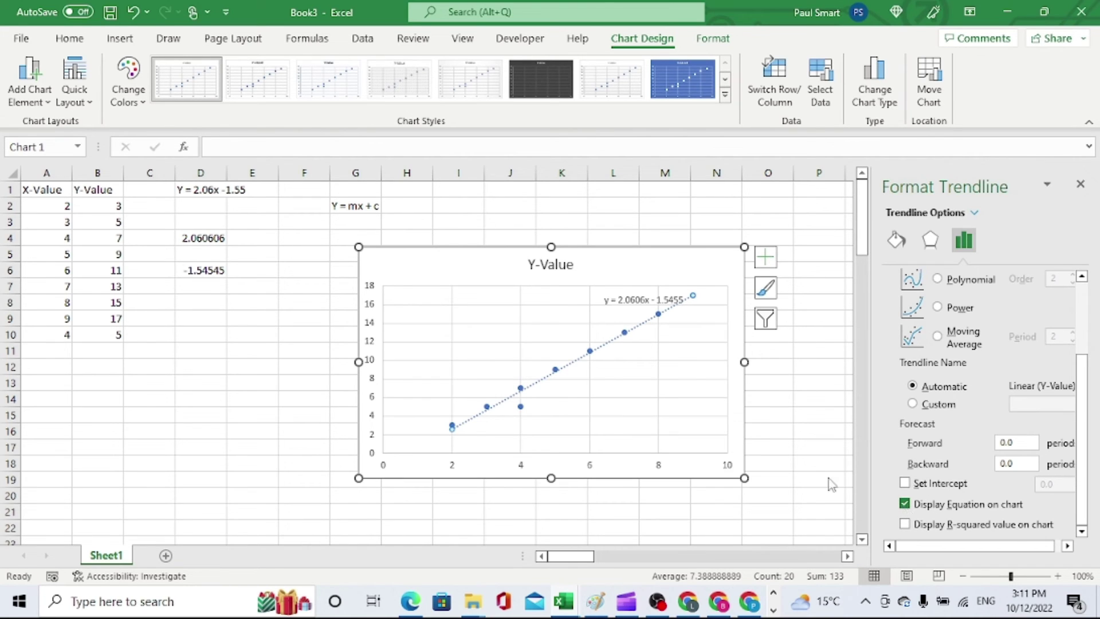